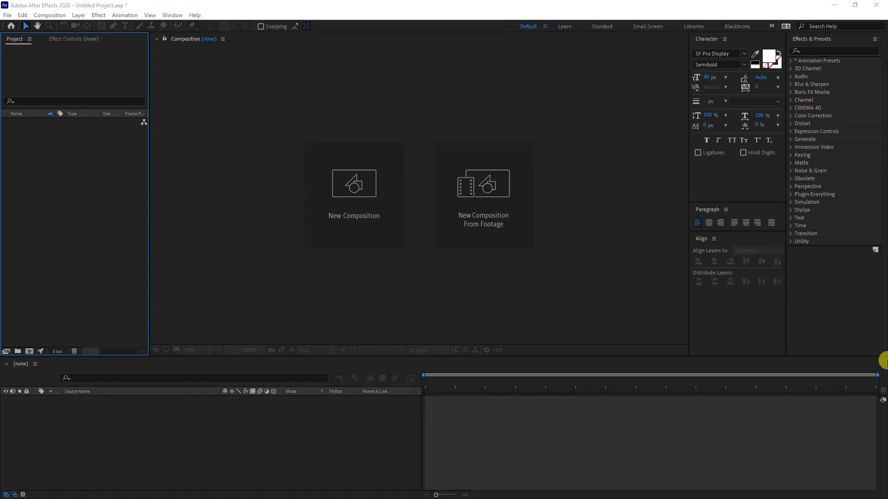
Start a new 1920×1080, 30 fps composition named Master with a black background
key("ctrl+n")
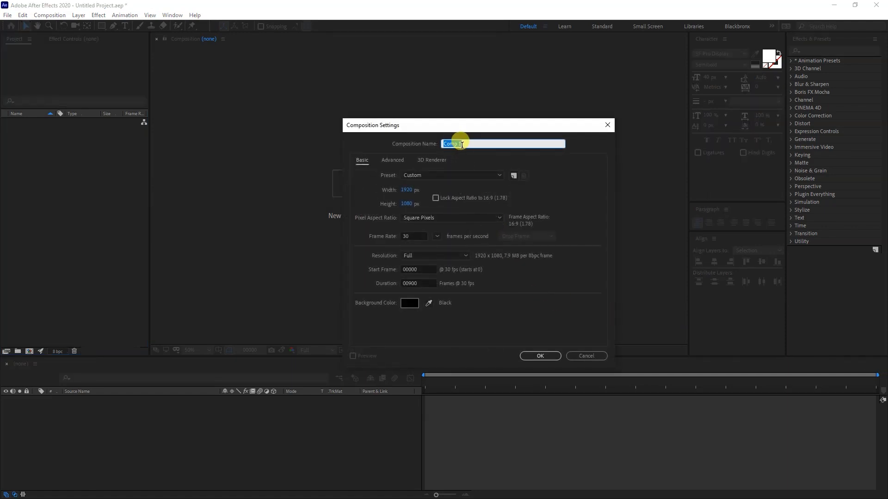
type("Master")
Confirm the Master composition, copy the bell body in Illustrator and return to After Effects
left_click(540, 355)
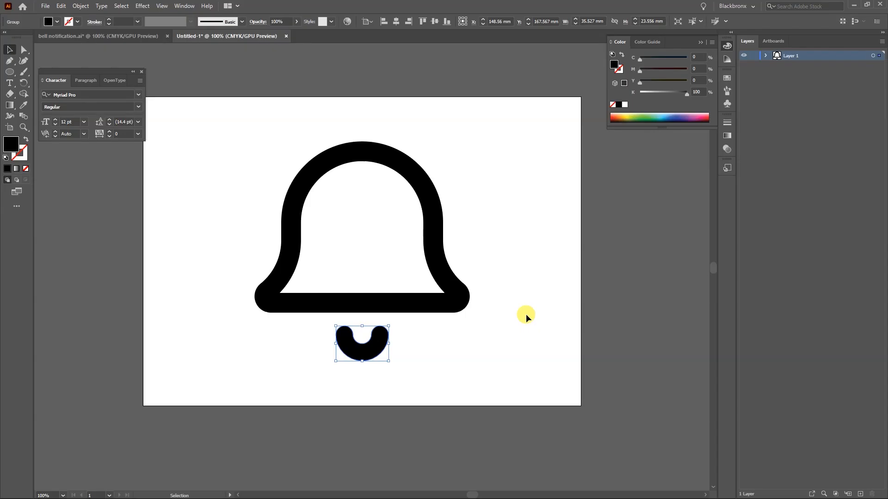
left_click(581, 308)
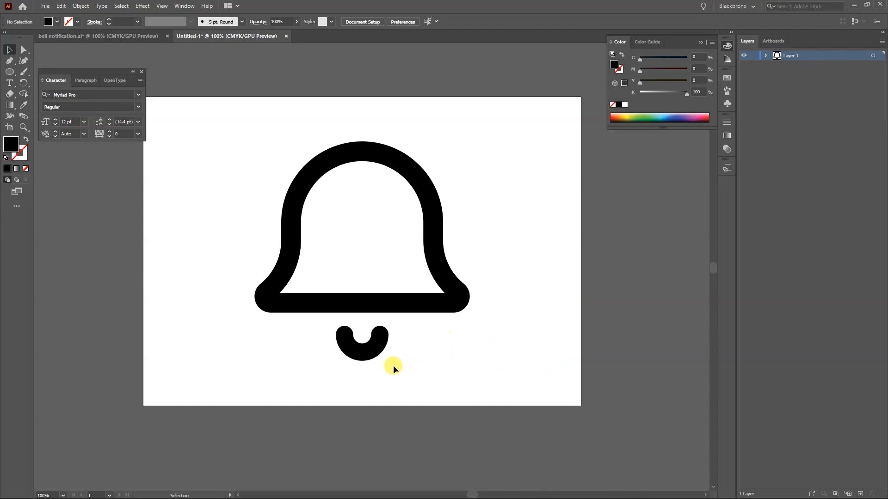
left_click(430, 237)
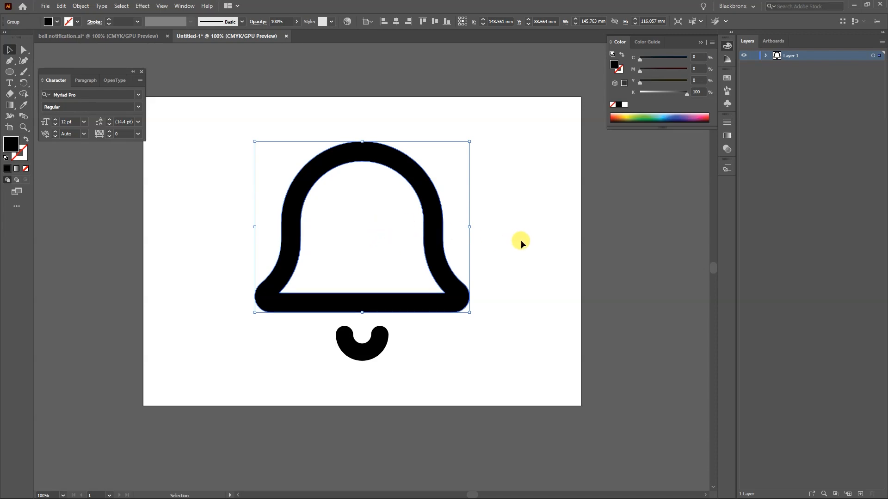
key("ctrl+c")
key("alt+Tab")
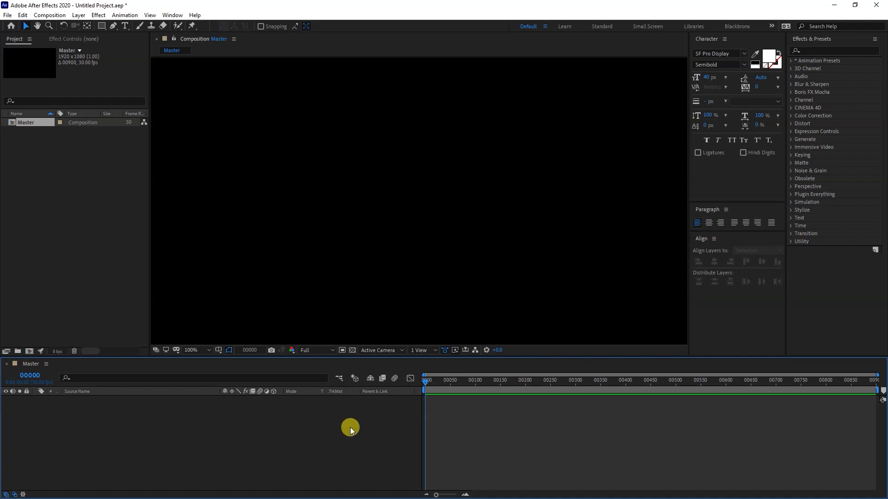
Make a blue full-frame solid and paste the bell outline onto it as a mask
key("ctrl+y")
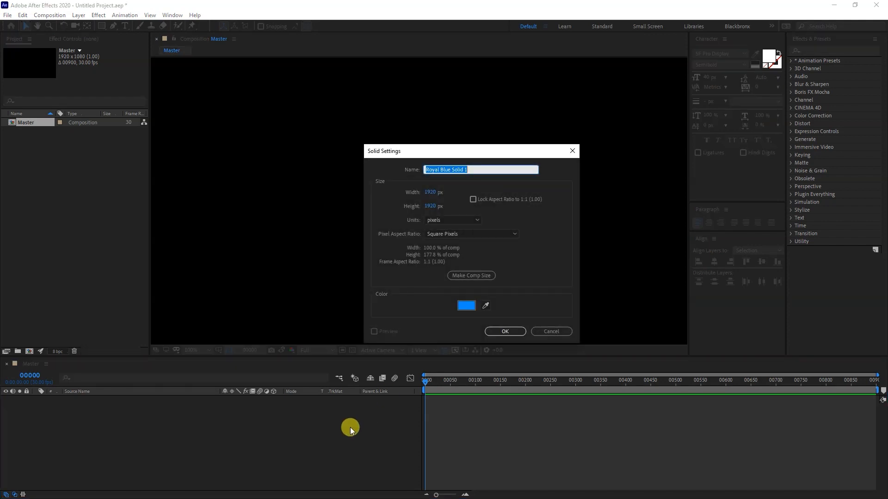
left_click(507, 335)
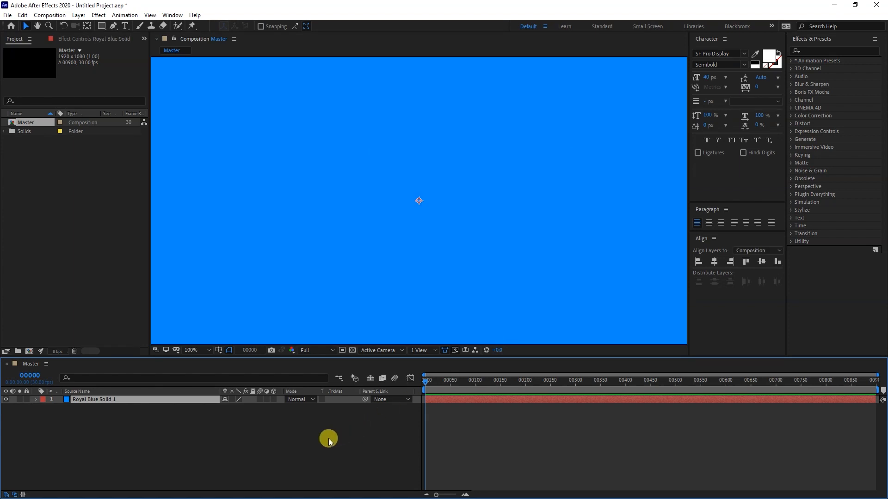
key("ctrl+v")
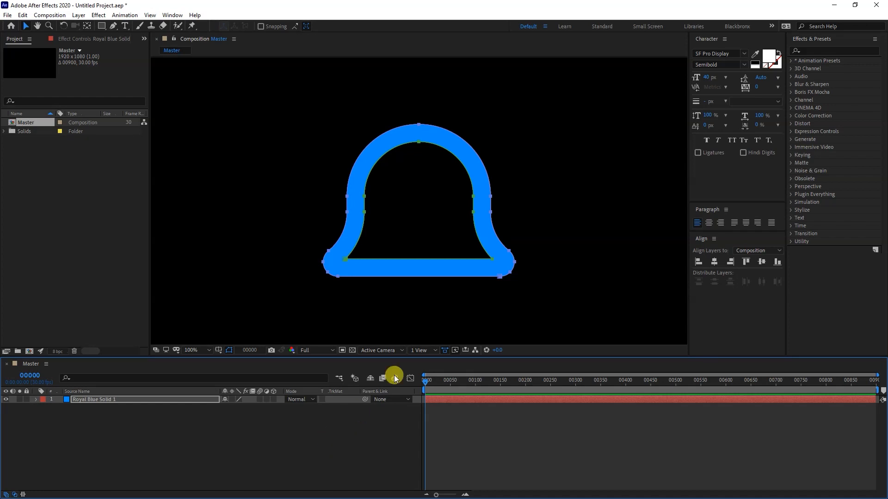
scroll(458, 300, "down", 1)
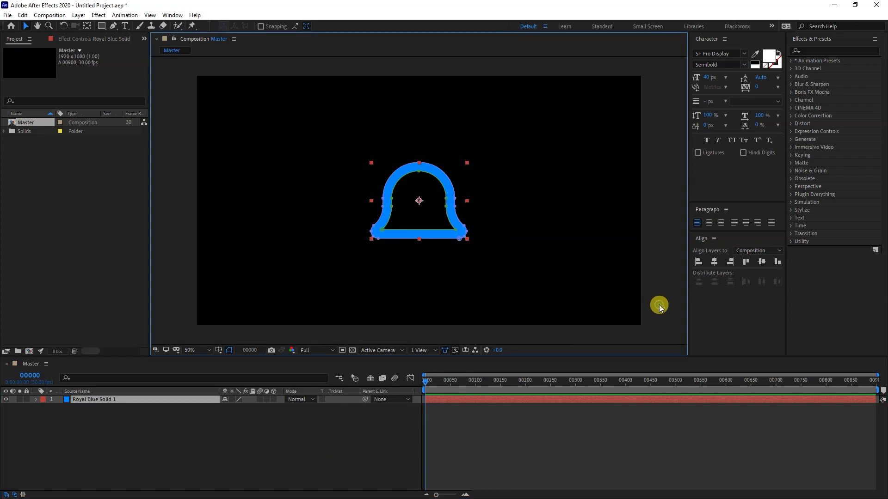
Copy the clapper from Illustrator and mask a second blue solid with it
key("alt+Tab")
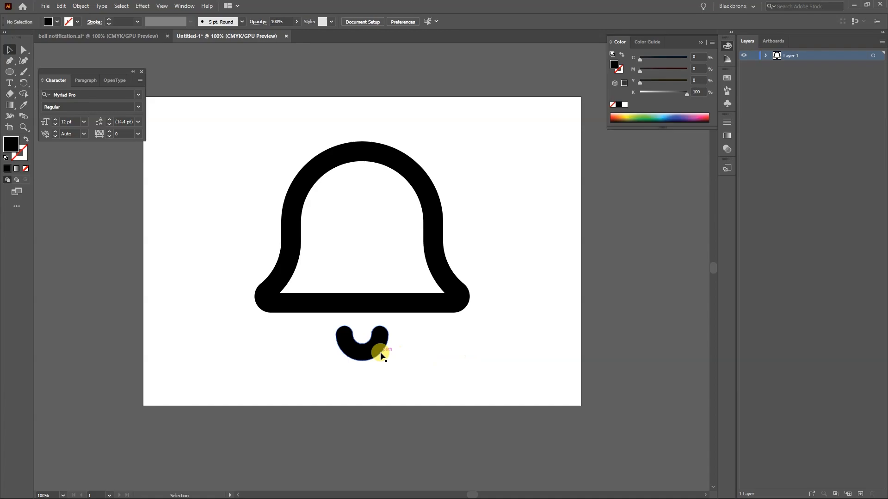
left_click(367, 343)
key("ctrl+c")
key("alt+Tab")
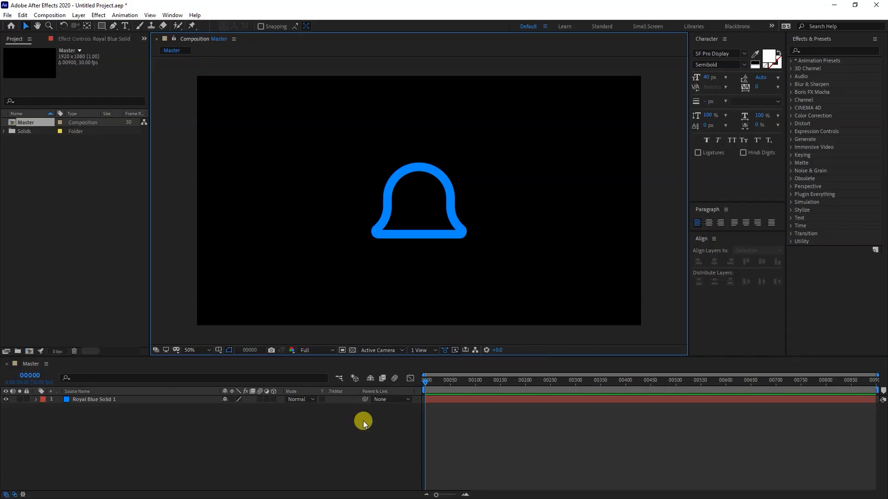
key("ctrl+y")
left_click(507, 333)
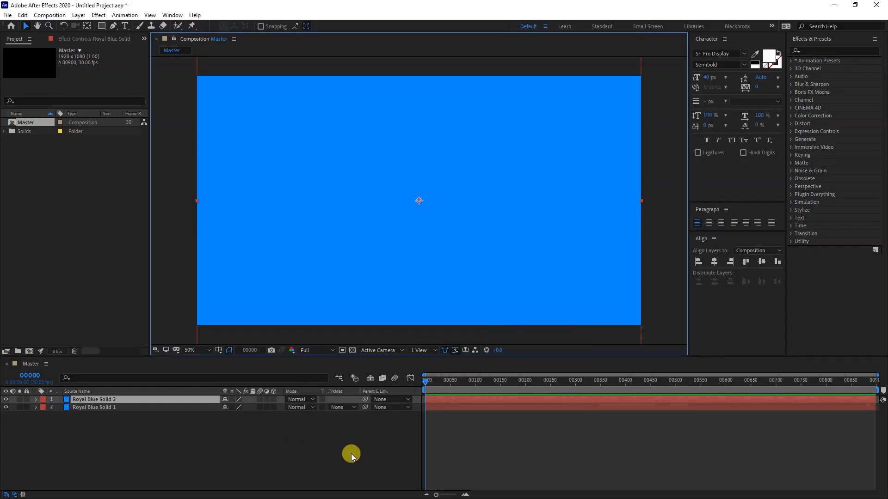
key("ctrl+v")
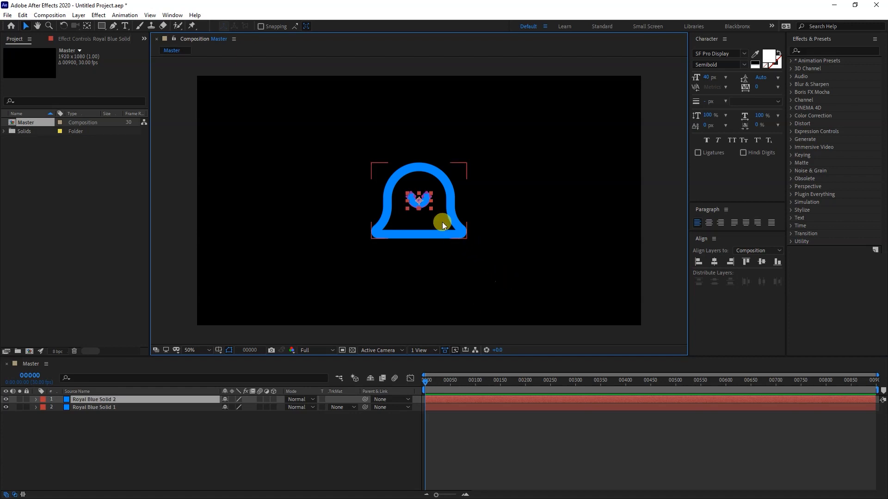
scroll(437, 222, "up", 2)
Move the clapper down just below the bell and select the bell layer
left_click_drag(428, 245, 433, 307)
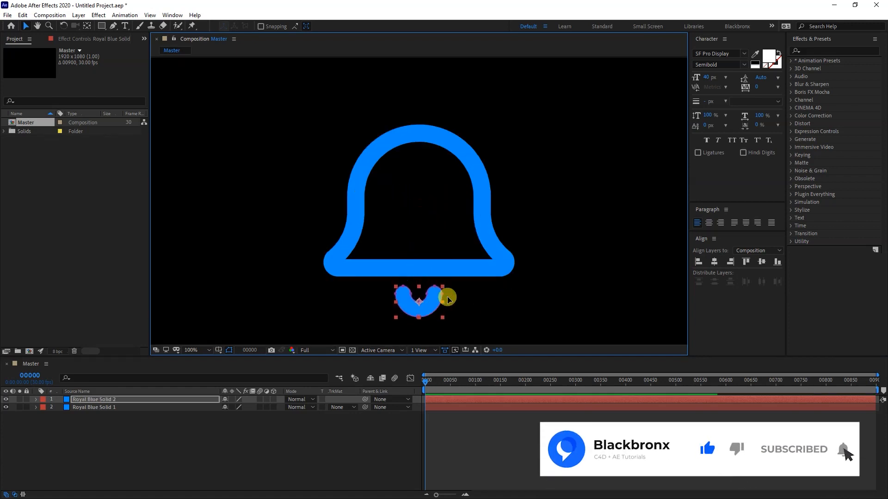
scroll(513, 263, "down", 2)
left_click(661, 262)
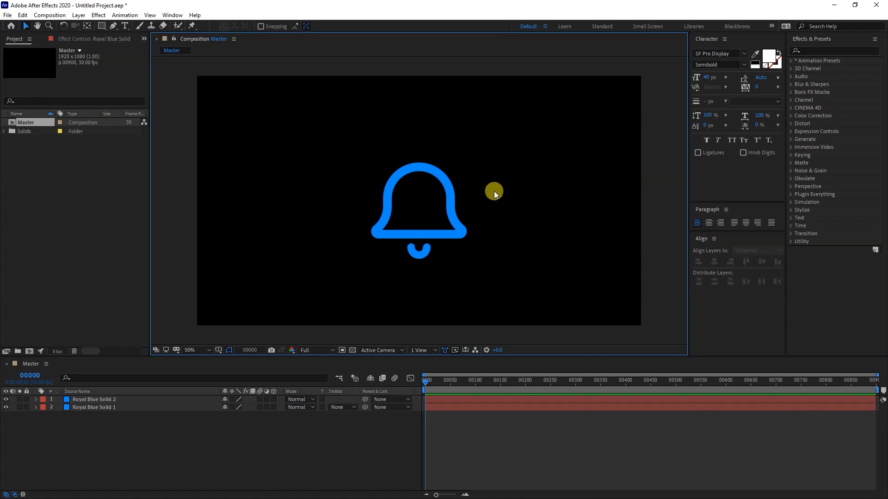
scroll(494, 190, "up", 2)
left_click(361, 187)
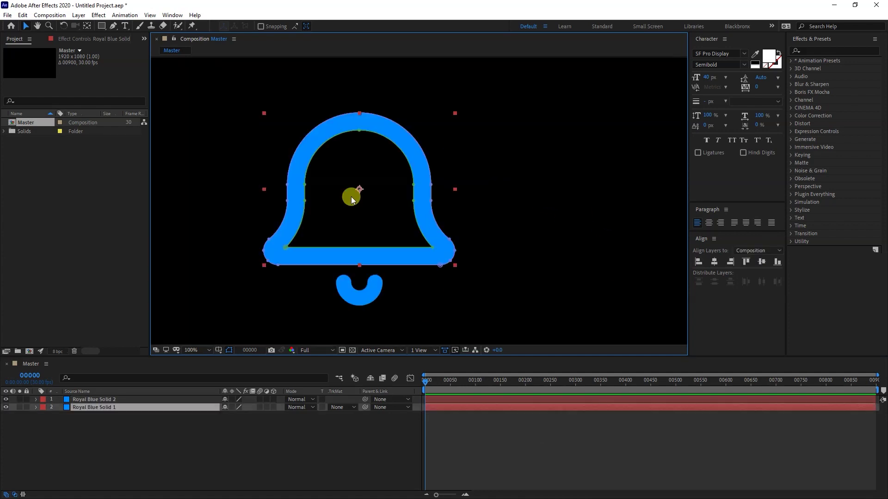
With Pan Behind, move both the bell's and the clapper's anchor points to the bell top
left_click(90, 27)
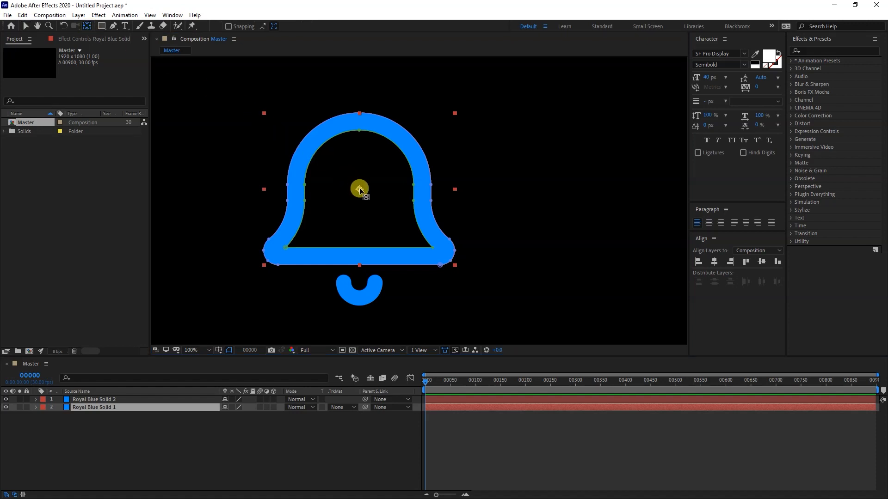
left_click_drag(361, 189, 367, 125)
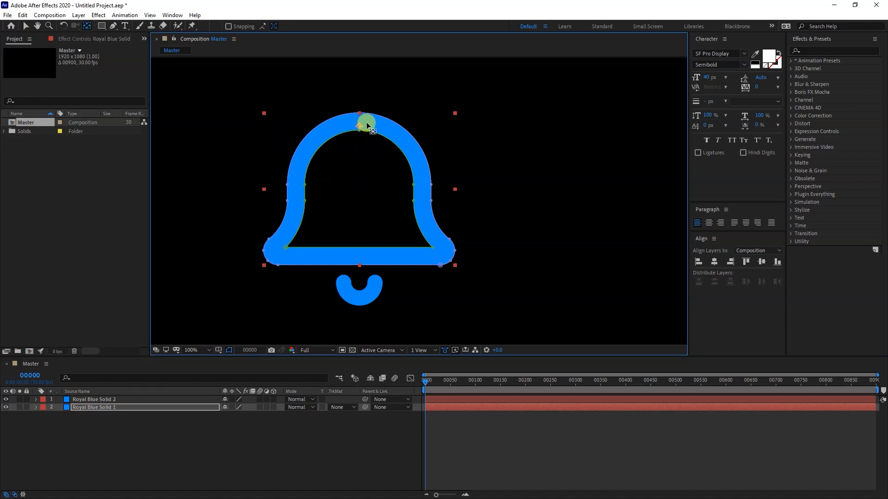
left_click(110, 400)
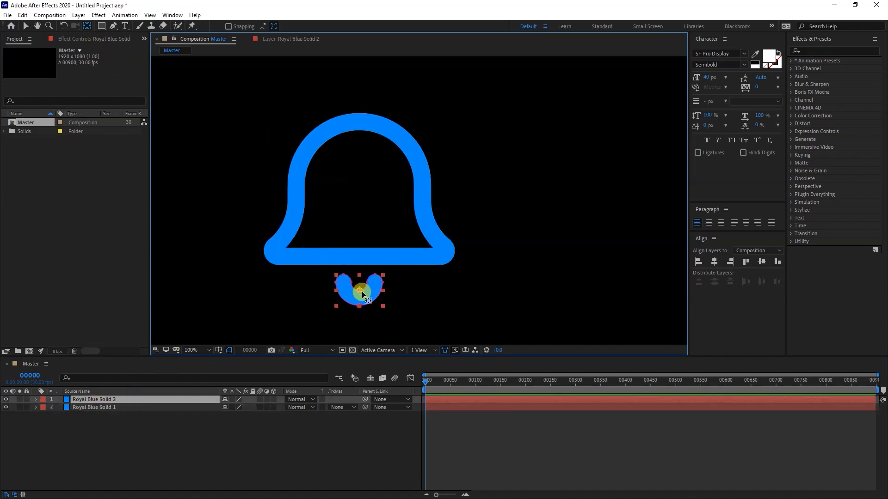
left_click_drag(359, 291, 368, 115)
Parent the clapper layer to the bell layer via the pick whip and select the bell layer
left_click(575, 275)
scroll(576, 275, "down", 1)
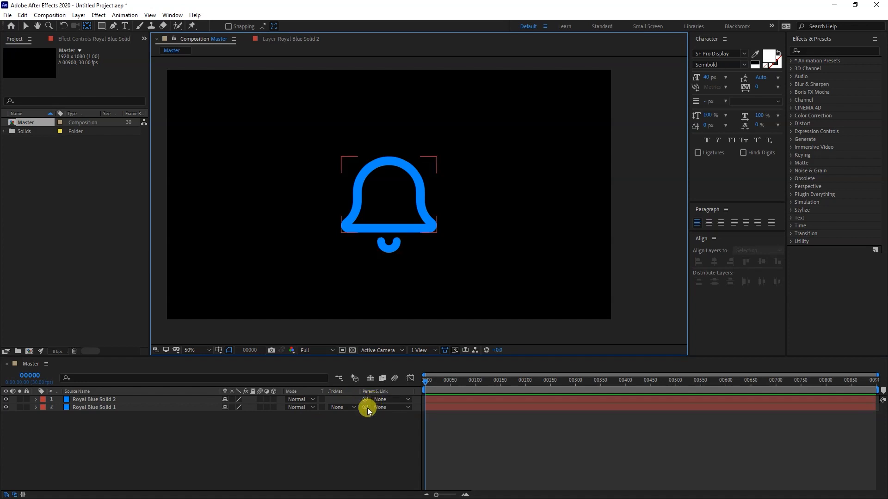
left_click_drag(364, 398, 114, 408)
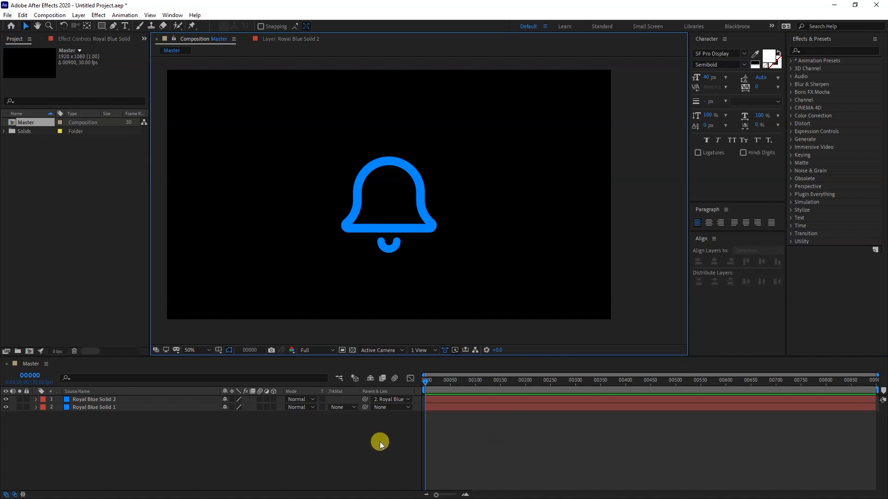
left_click(139, 408)
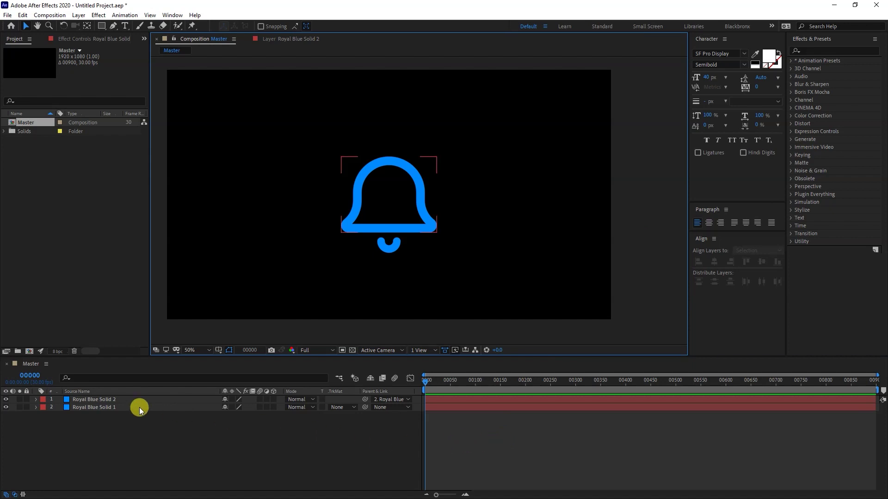
left_click(113, 407)
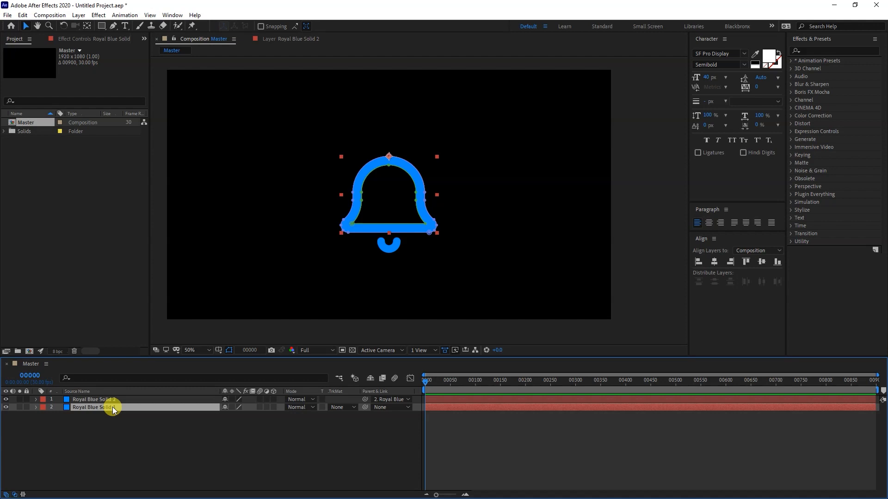
Keyframe the bell's rotation at 0° on frame 0, 25° at frame 10 and -25° at frame 20
key("r")
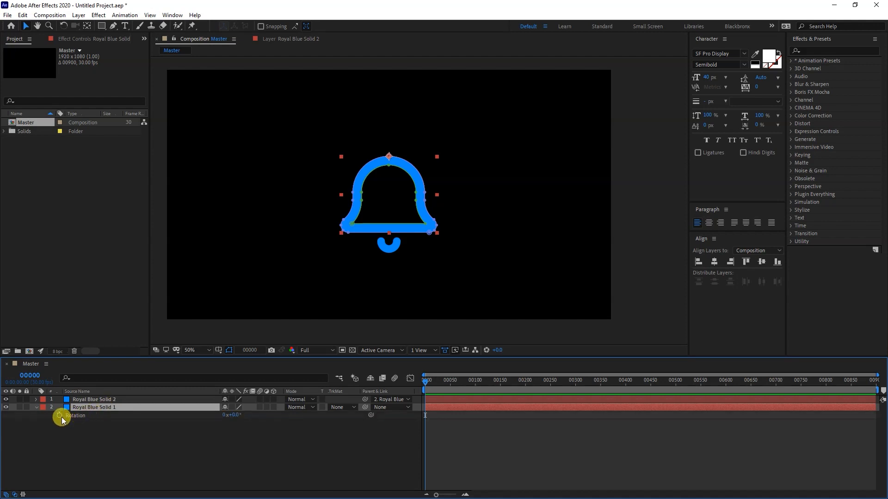
left_click(60, 416)
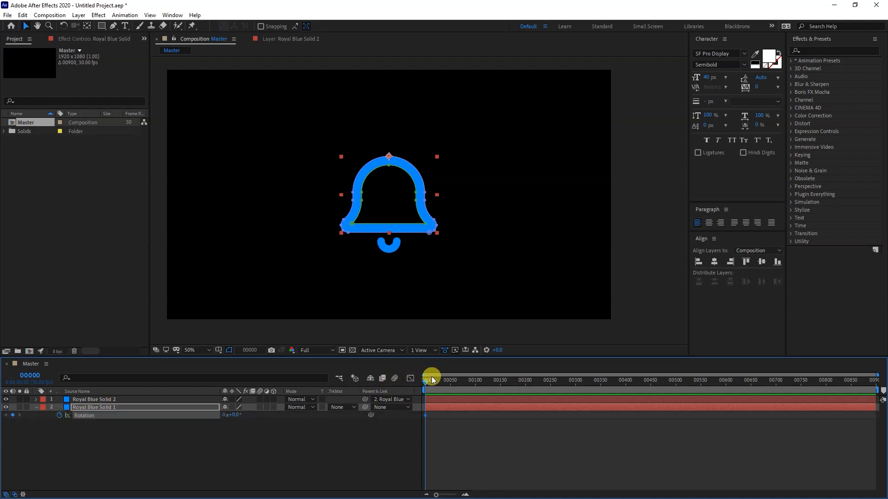
key("equal")
key("equal")
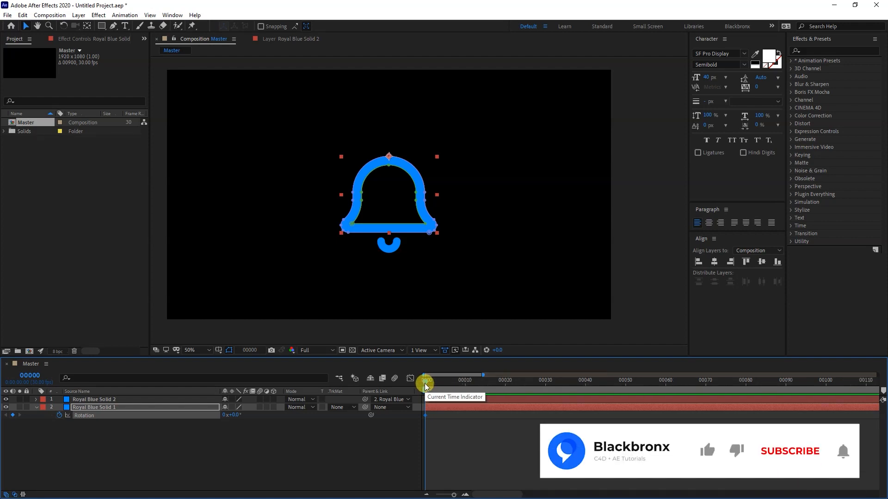
left_click_drag(426, 384, 464, 382)
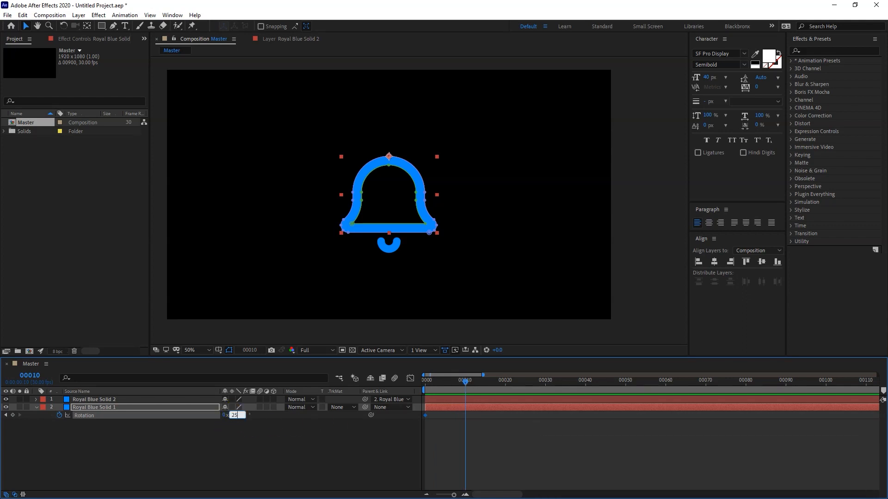
left_click_drag(237, 415, 235, 416)
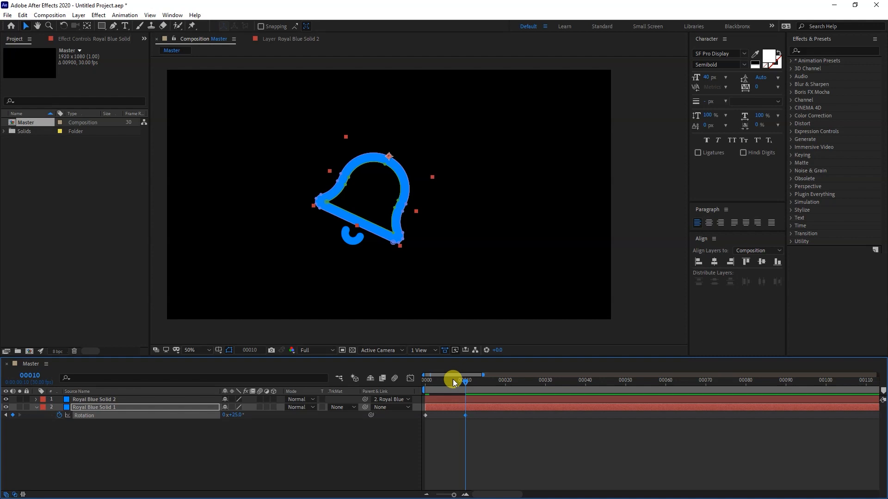
left_click_drag(467, 381, 507, 380)
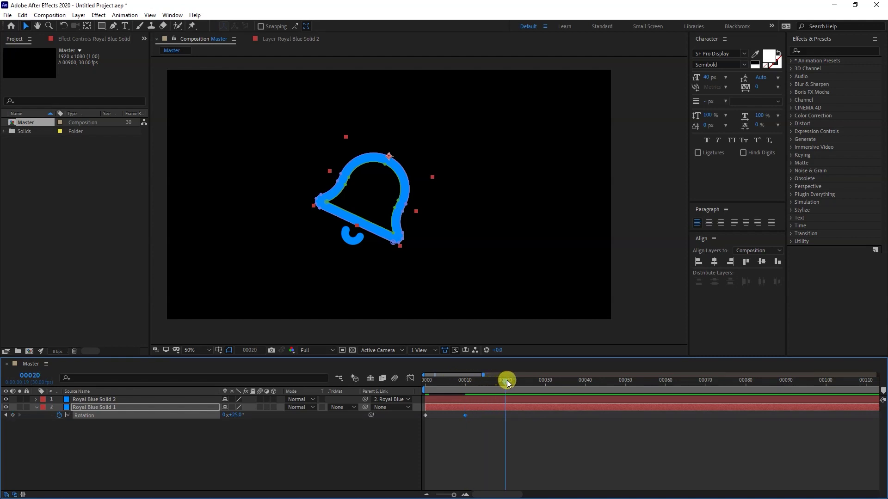
left_click(236, 415)
type("-25")
key("Return")
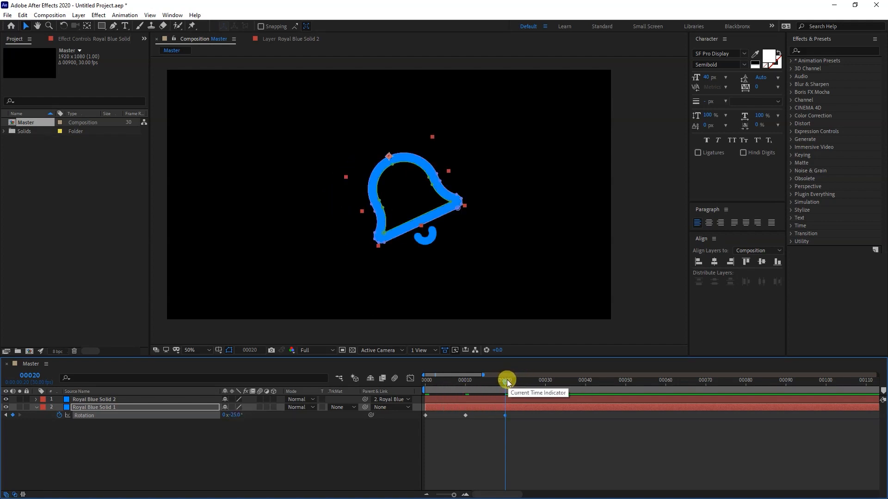
Add rotation keyframes of 25° at frame 30, -25° at frame 40 and 0° at frame 50
left_click_drag(508, 379, 547, 382)
left_click(231, 417)
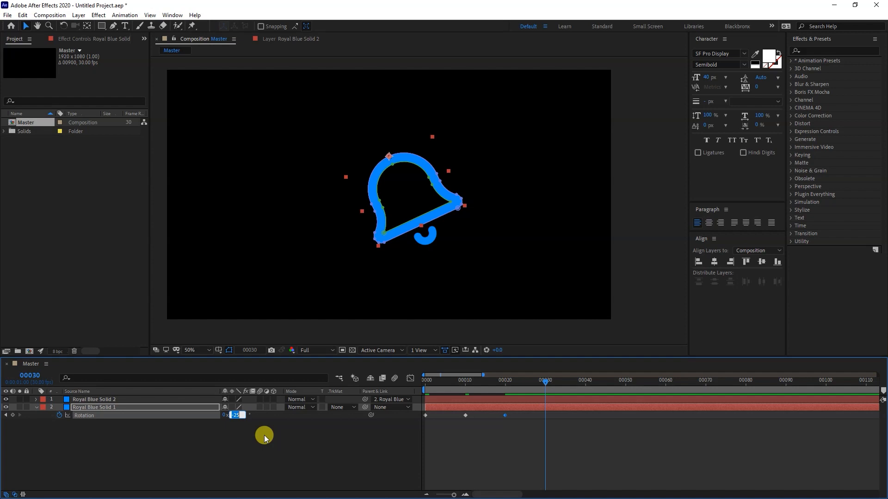
type("25")
key("Return")
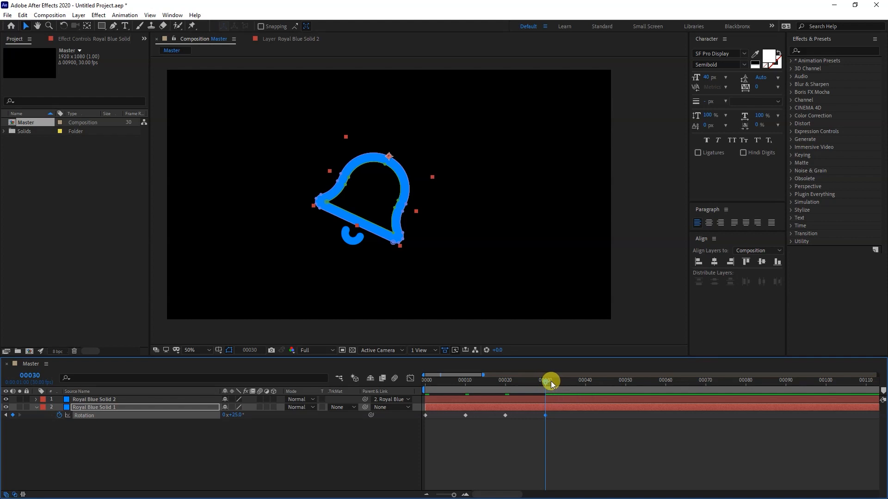
left_click_drag(548, 380, 587, 385)
left_click(237, 414)
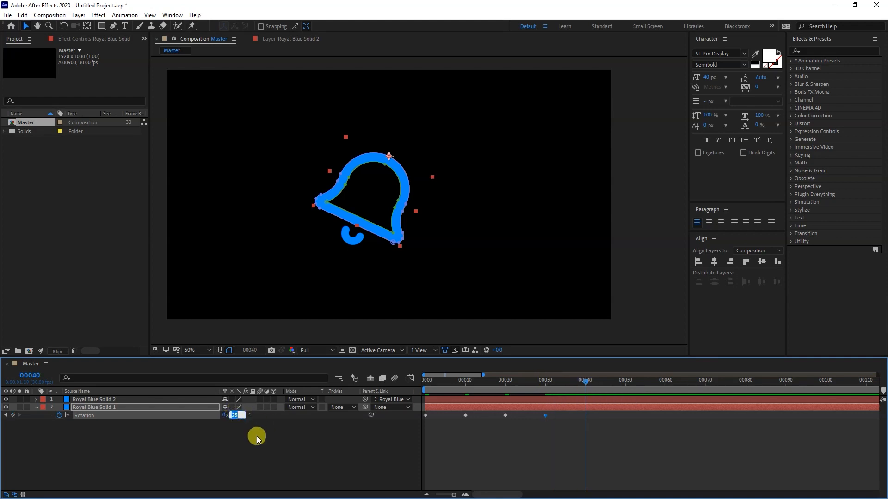
type("-")
left_click(277, 435)
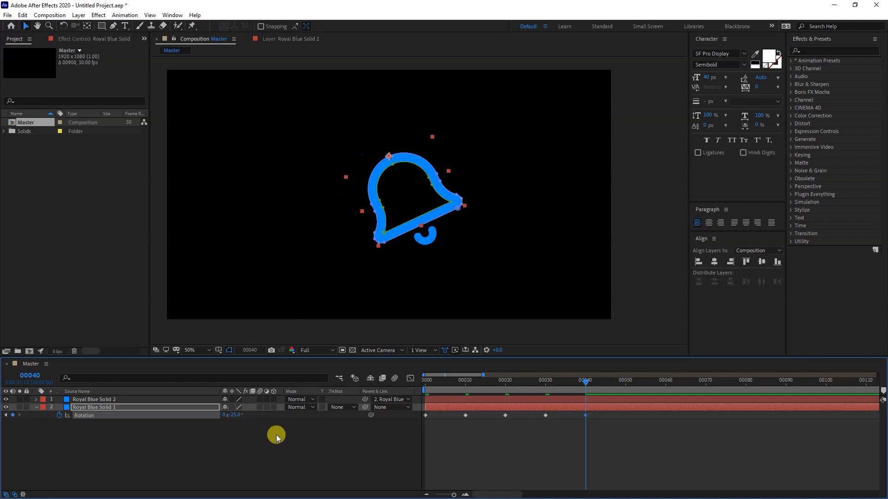
left_click_drag(586, 381, 626, 381)
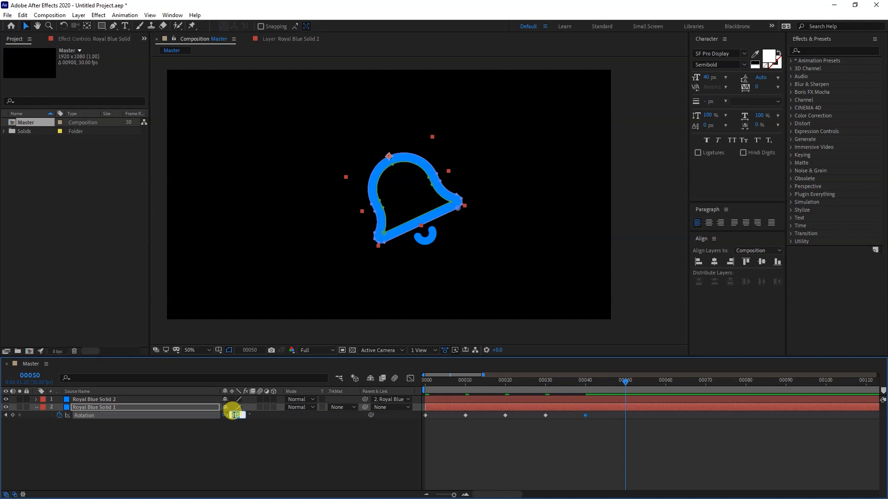
type("0x+0.0°")
key("Return")
Preview the ringing bell from frame 0 and marquee-select all its rotation keyframes
left_click(580, 453)
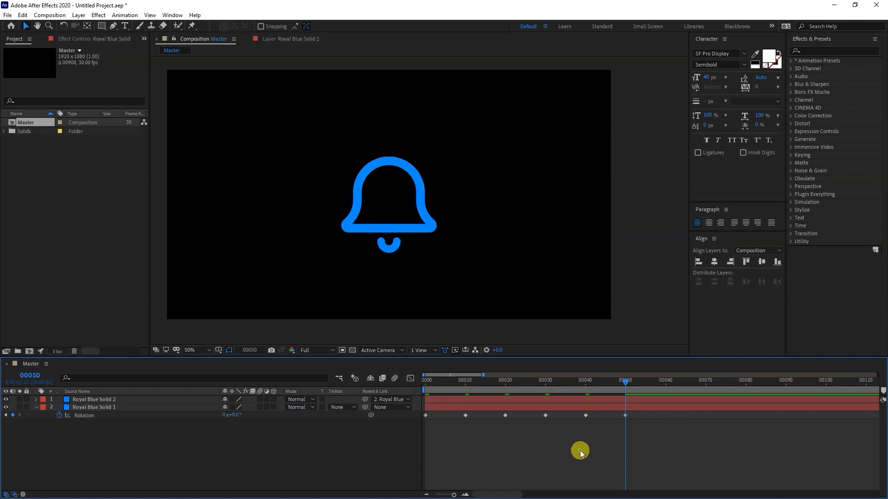
left_click_drag(512, 380, 425, 380)
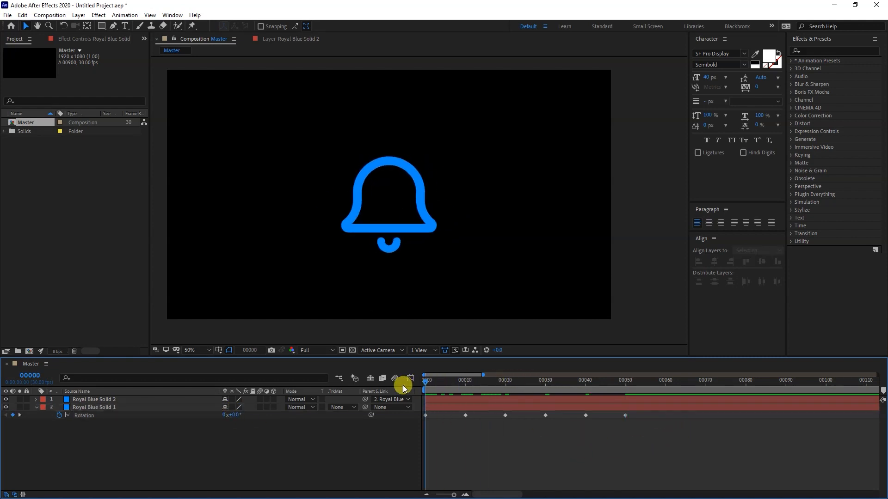
key("space")
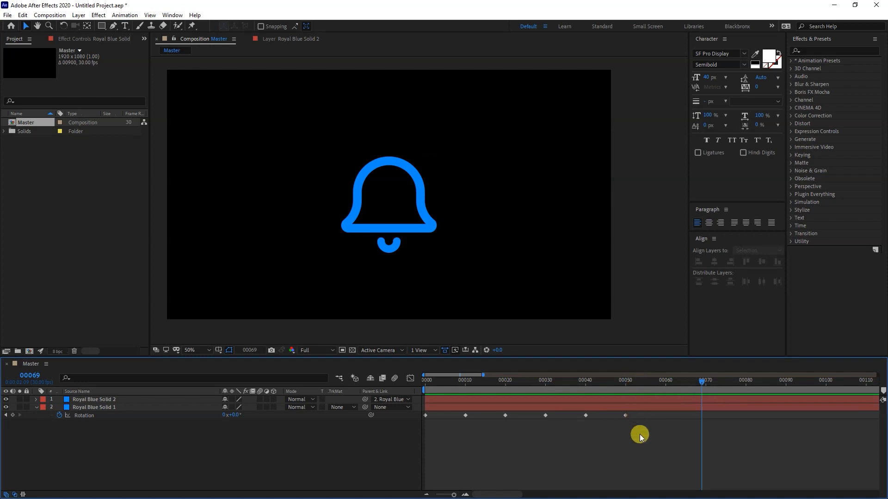
left_click_drag(645, 434, 406, 413)
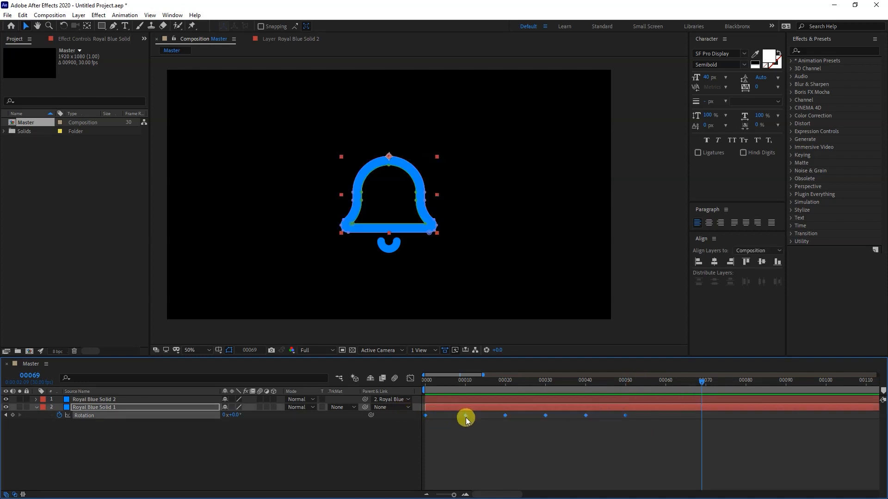
Apply Easy Ease to the six rotation keyframes and preview the swing from the first frame
right_click(465, 416)
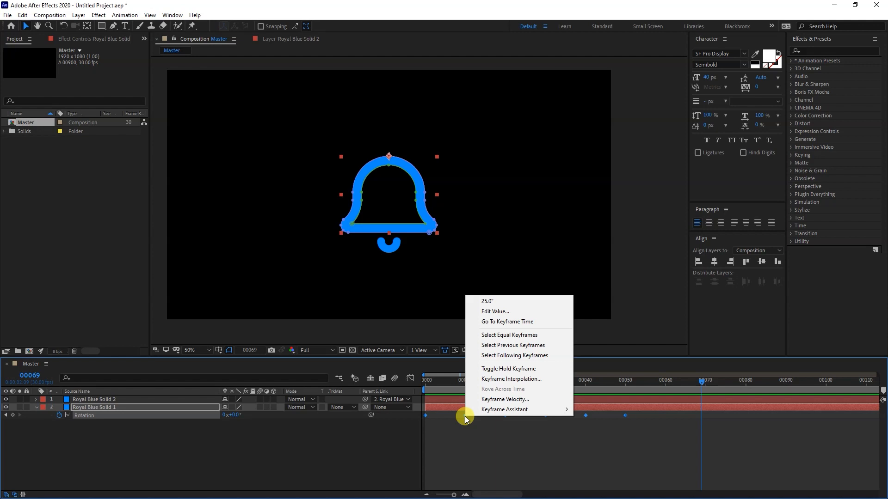
mouse_move(505, 409)
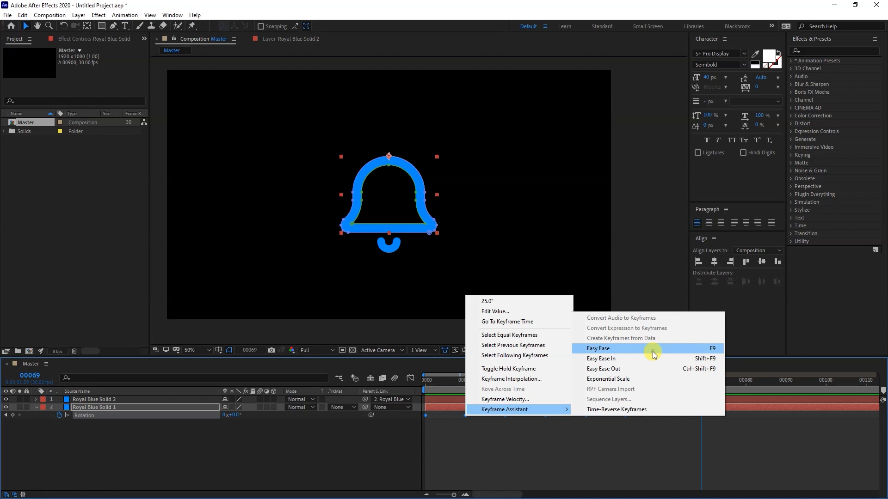
left_click(652, 352)
left_click(475, 380)
key("Home")
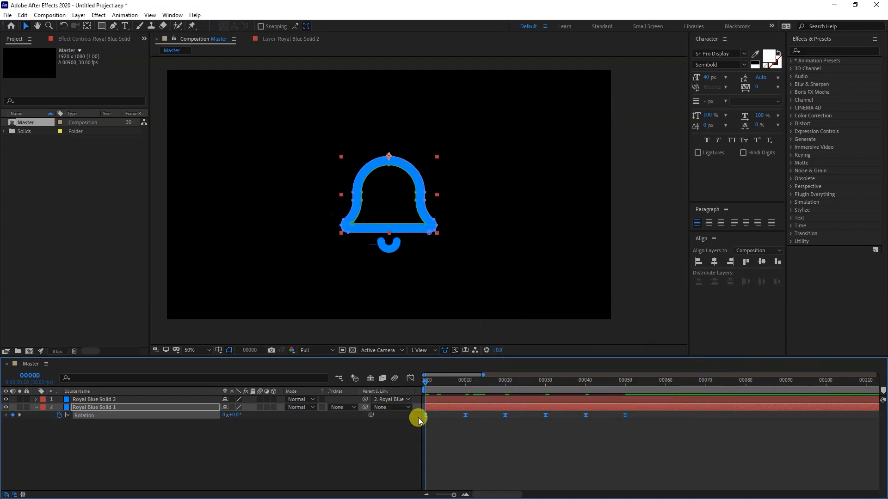
left_click(469, 448)
key("space")
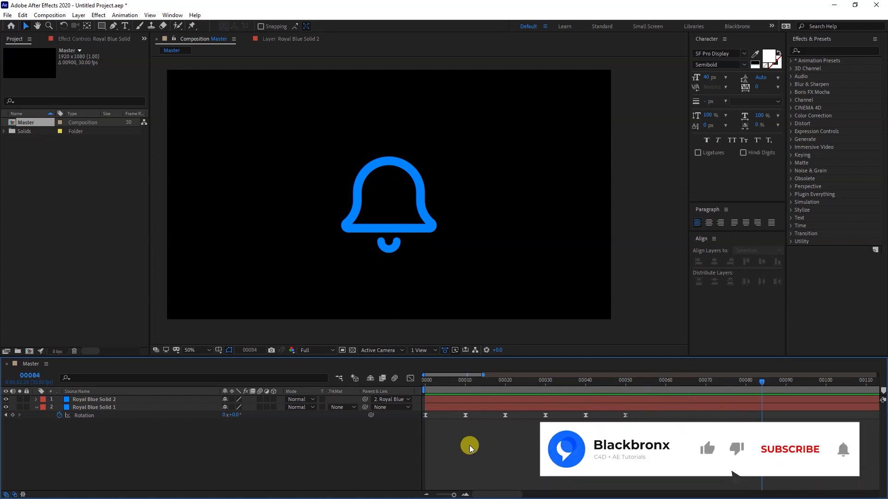
End the work area at frame 70, trim the comp to it and return to frame 0
left_click_drag(451, 382, 427, 381)
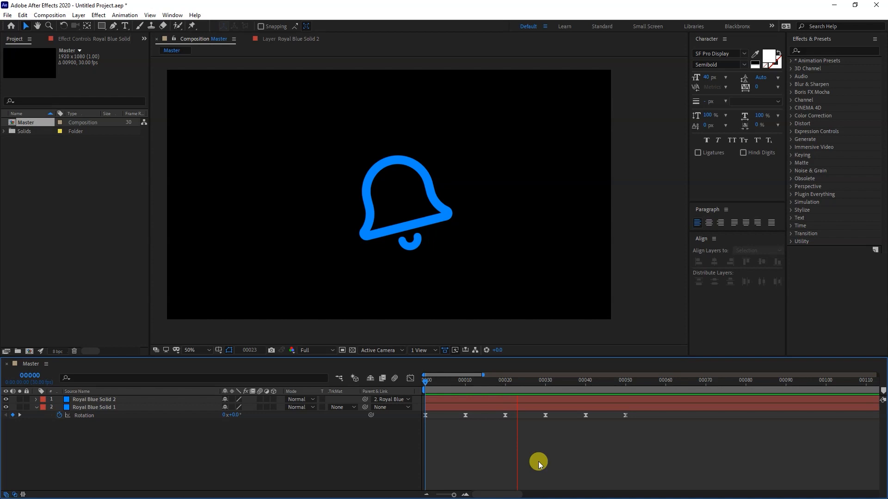
left_click(636, 381)
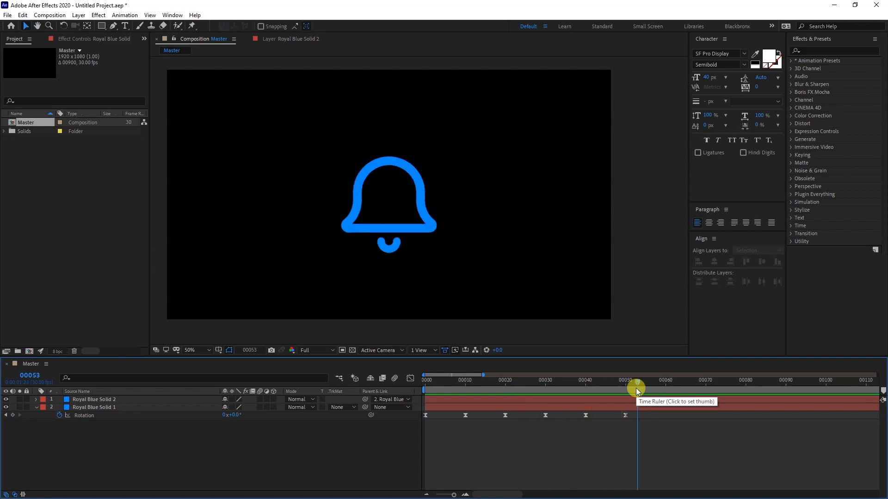
left_click_drag(636, 380, 703, 380)
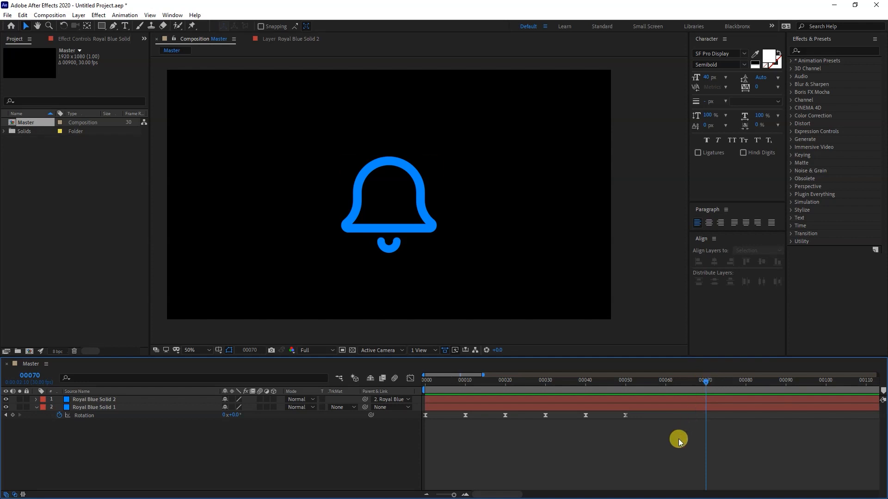
key("n")
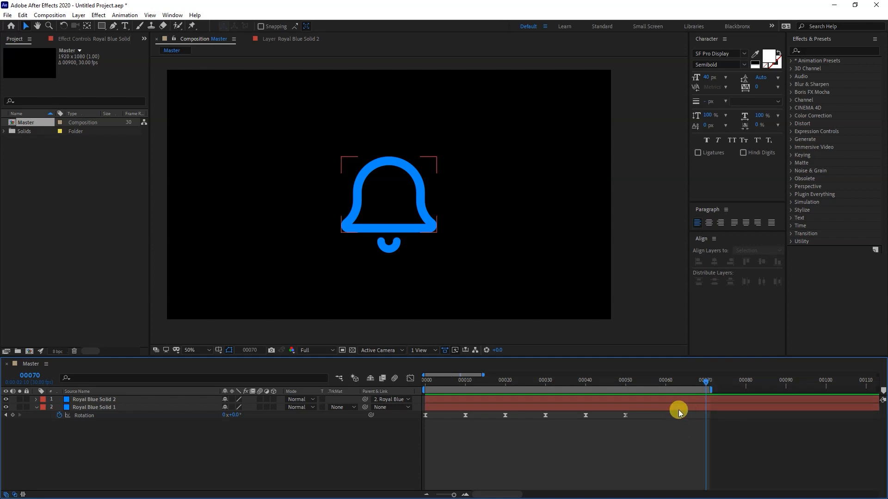
right_click(677, 389)
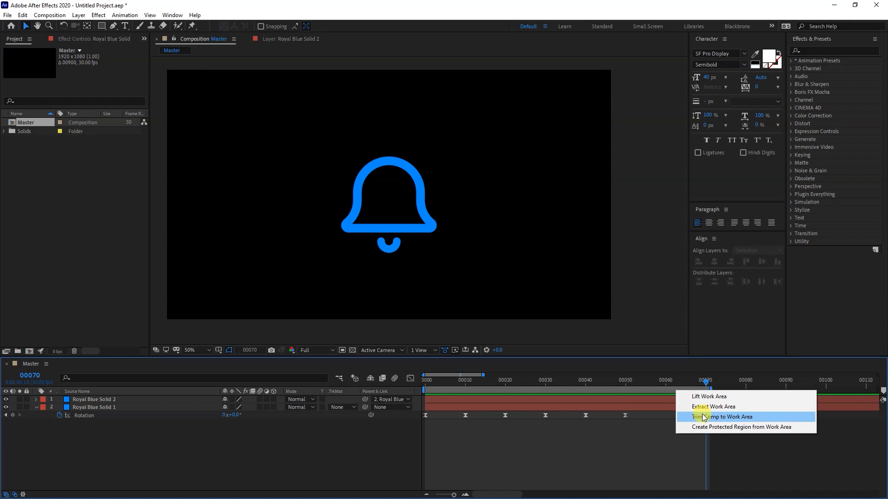
left_click(703, 418)
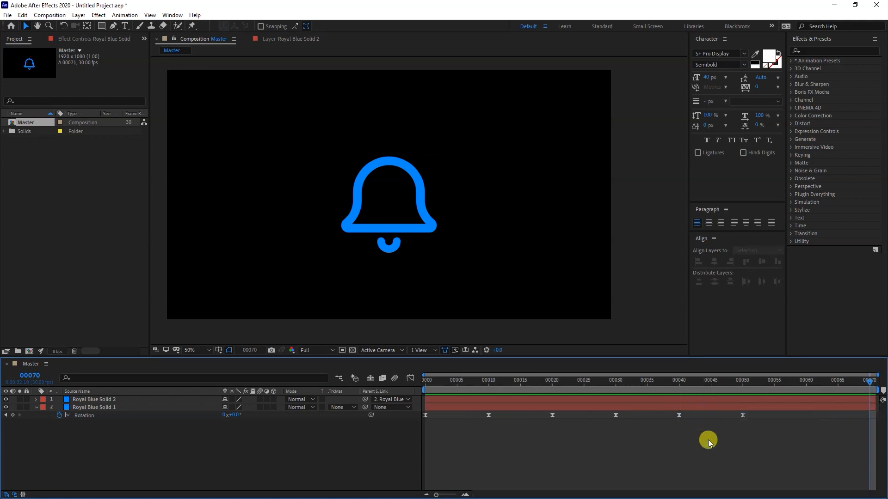
key("Home")
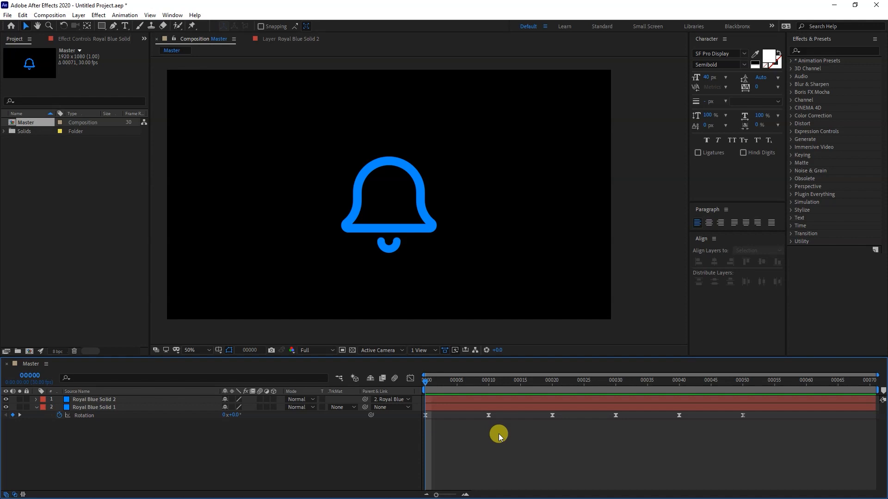
Keyframe the clapper's rotation at -13° on frame 10 and 13° on frame 20
left_click(117, 401)
left_click(112, 401)
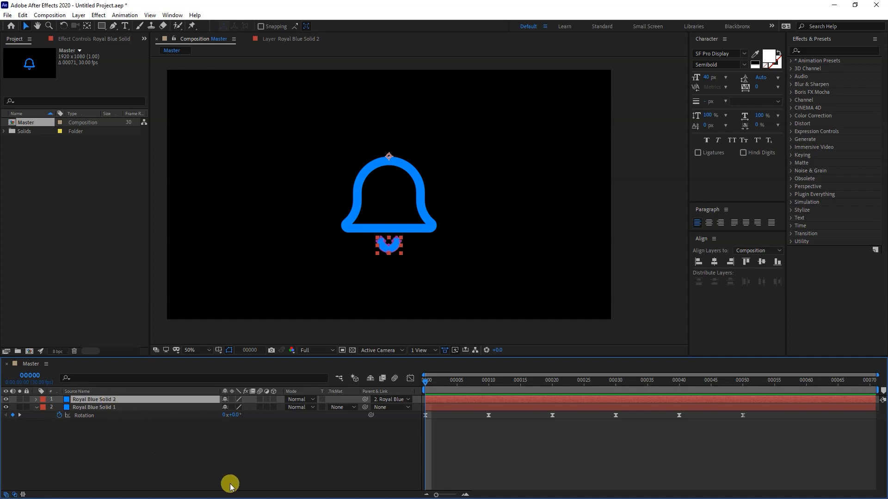
key("r")
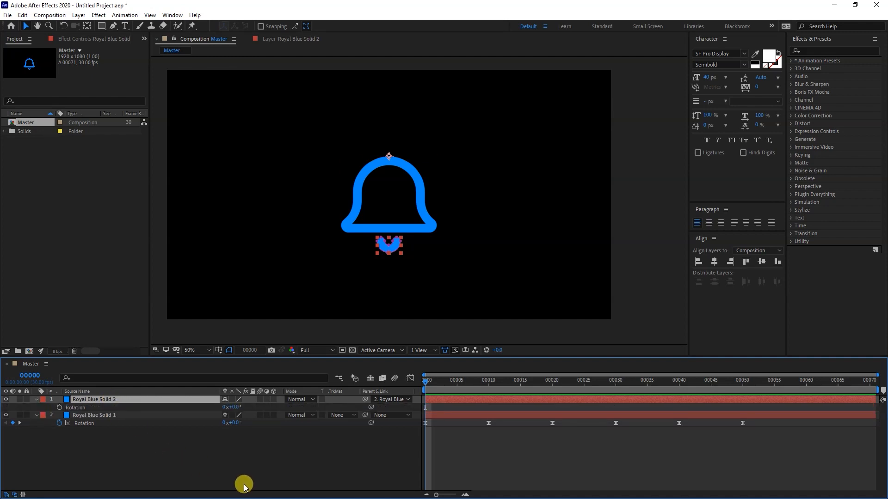
left_click(83, 407)
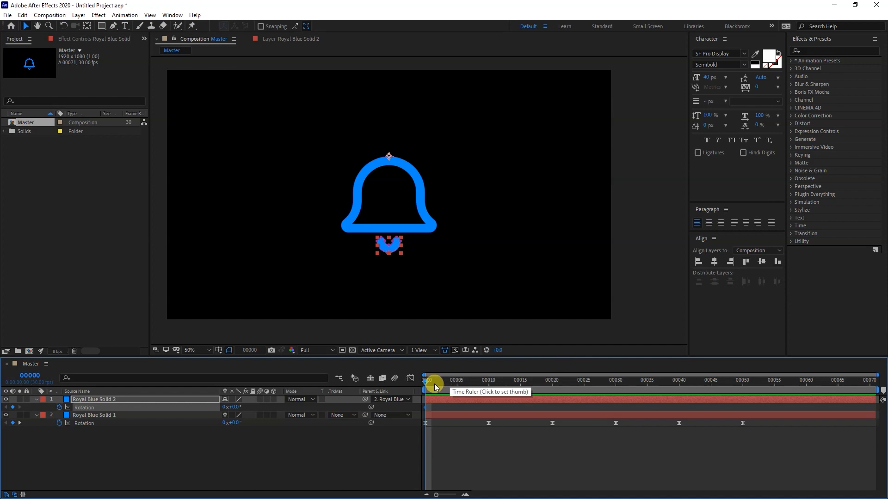
left_click_drag(425, 380, 488, 382)
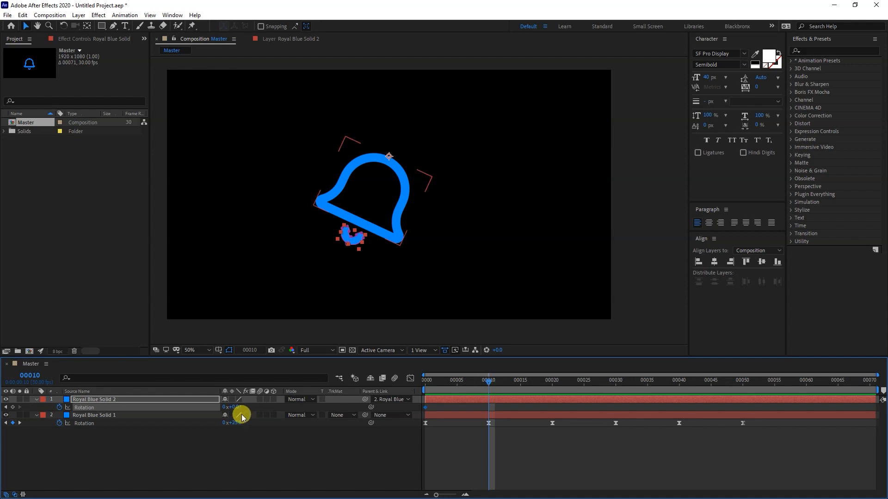
left_click_drag(236, 406, 234, 407)
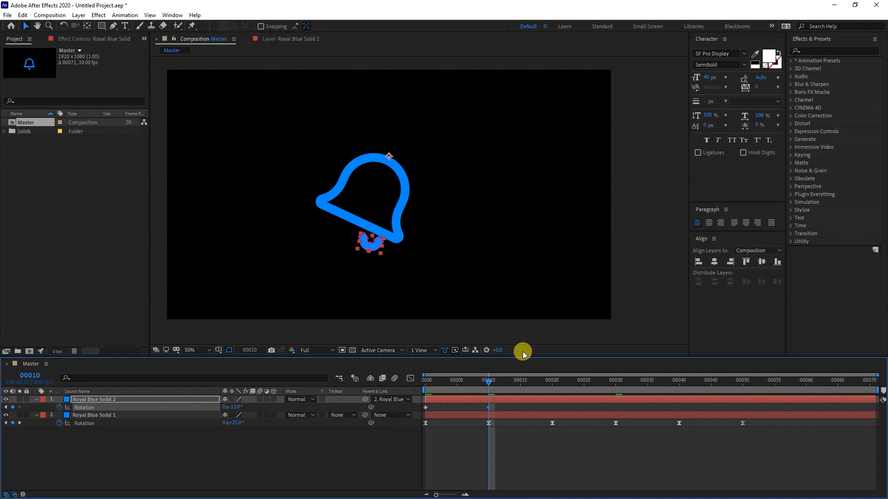
left_click_drag(489, 381, 553, 385)
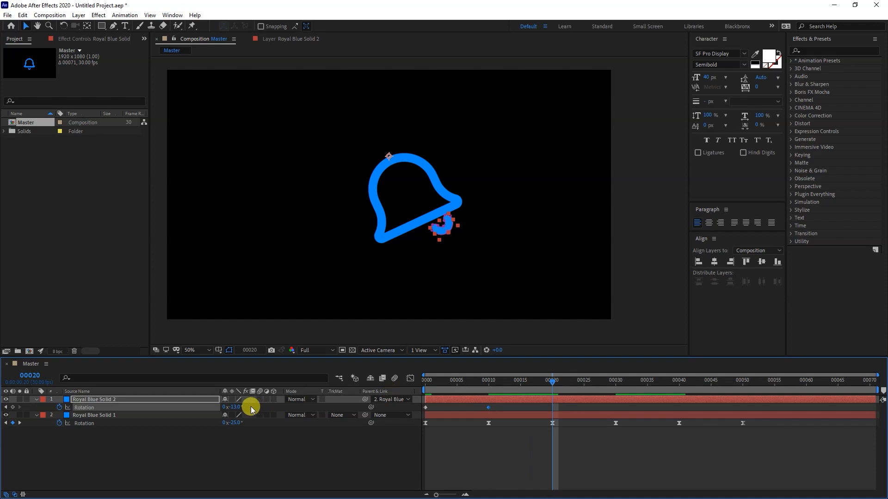
left_click(236, 406)
type("13")
key("Return")
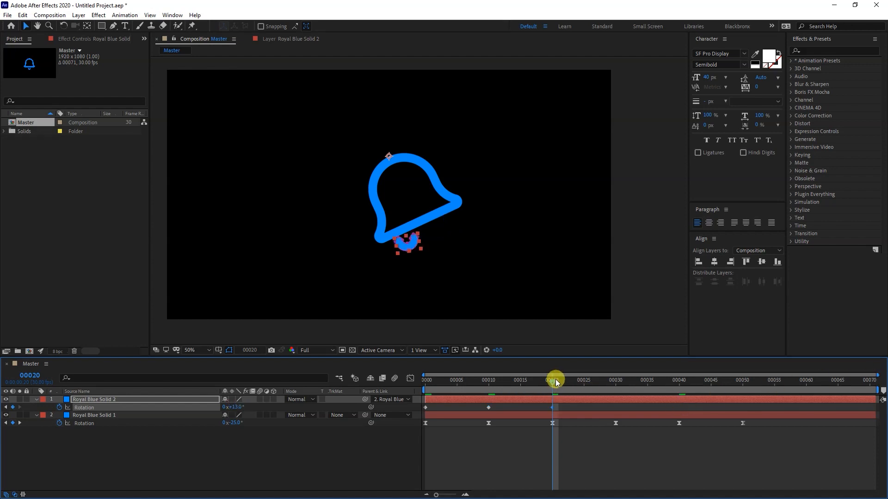
Add clapper rotation keyframes of -13° at frame 30, 13° at frame 40 and 0° at frame 50
left_click_drag(556, 380, 616, 388)
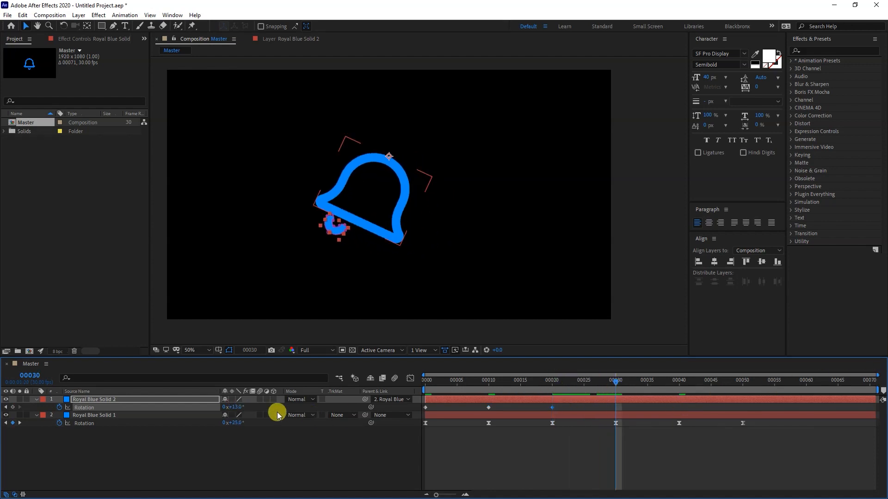
left_click(236, 408)
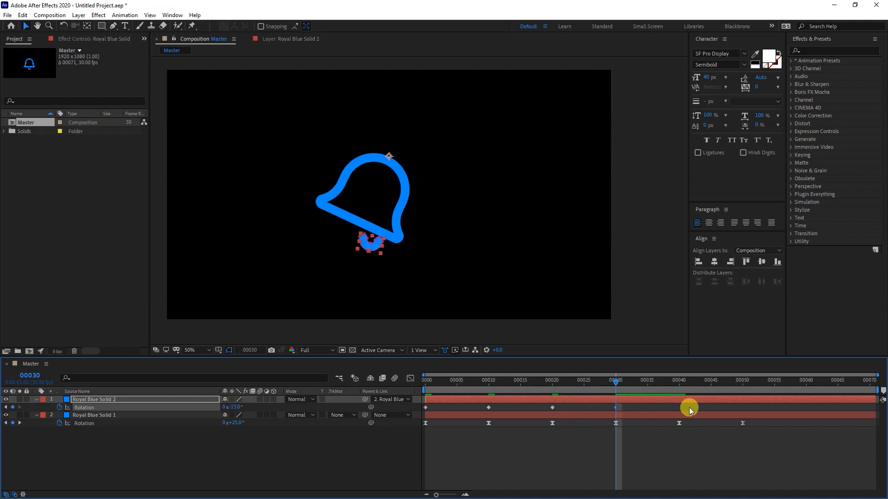
left_click_drag(617, 381, 679, 385)
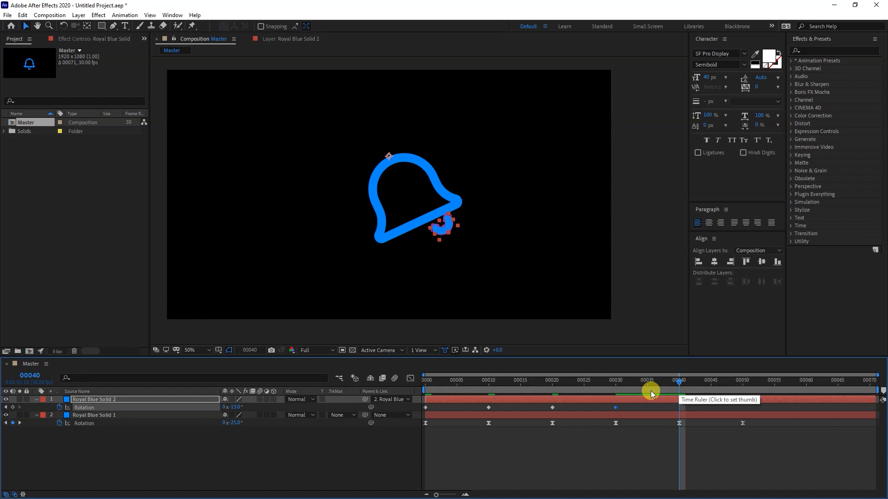
left_click(238, 406)
type("13")
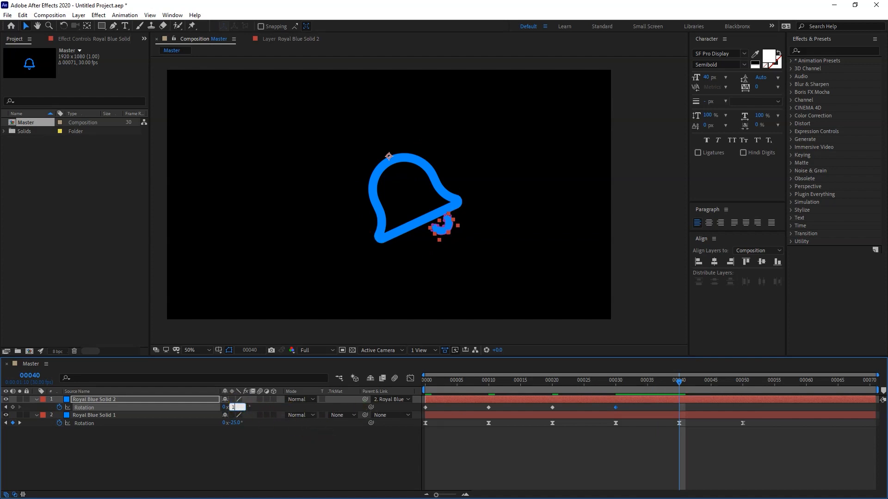
key("Return")
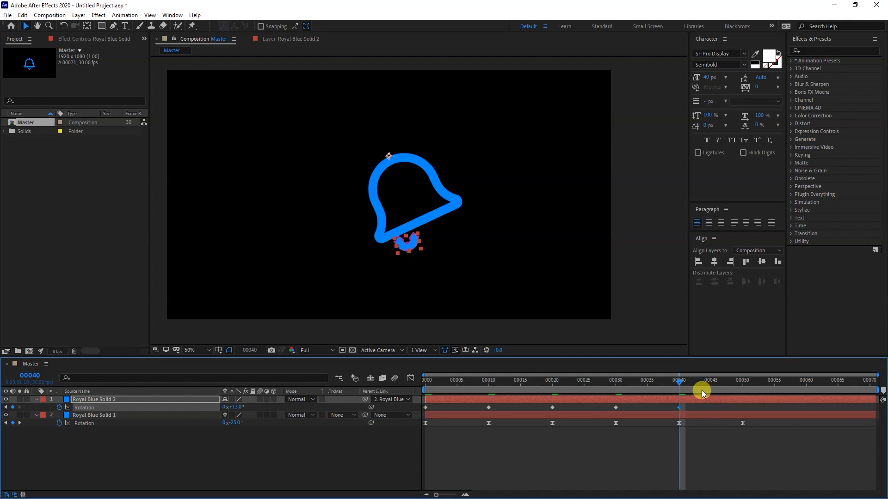
left_click_drag(685, 379, 741, 378)
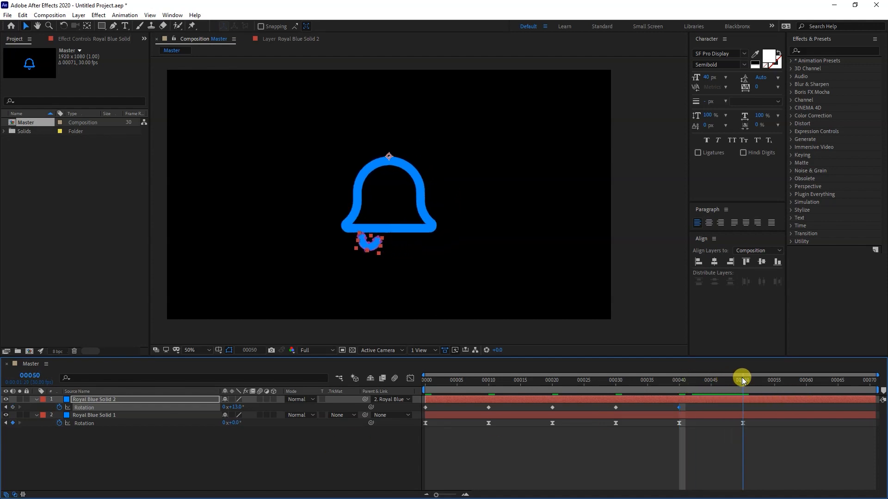
left_click(235, 406)
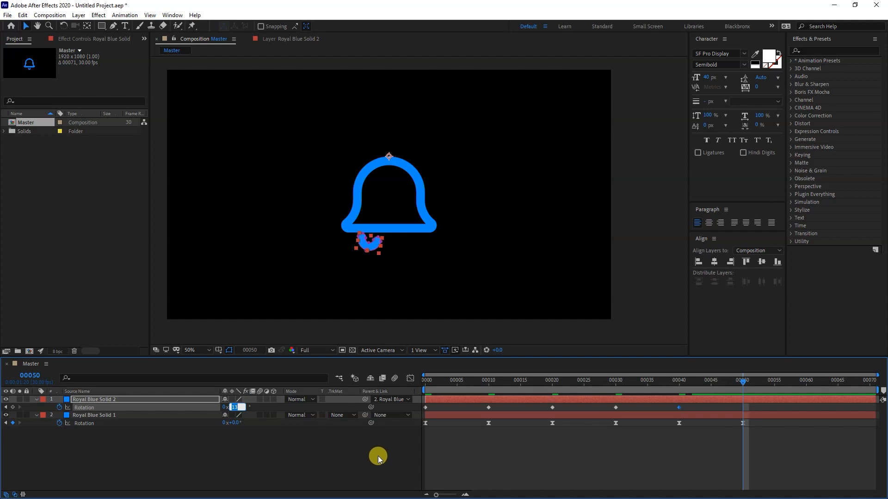
type("0x+0.0°")
key("Return")
Marquee-select all of the clapper's rotation keyframes
left_click(549, 463)
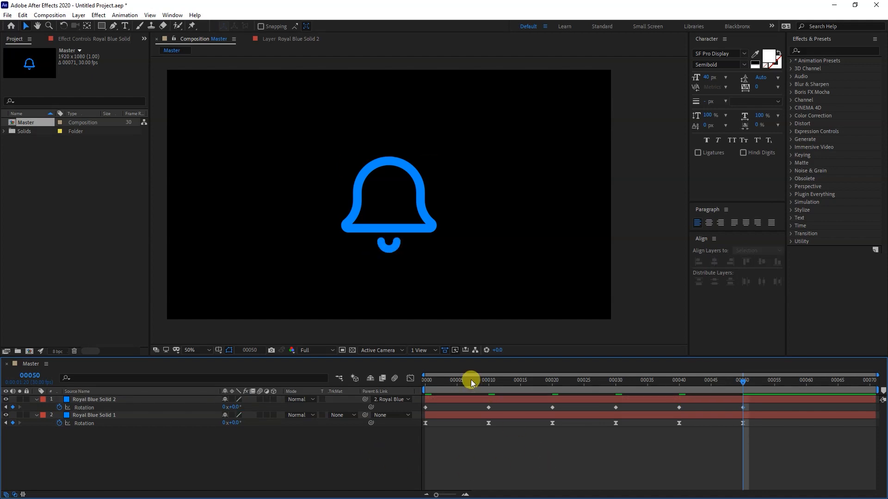
left_click(742, 409)
left_click_drag(763, 405, 423, 411)
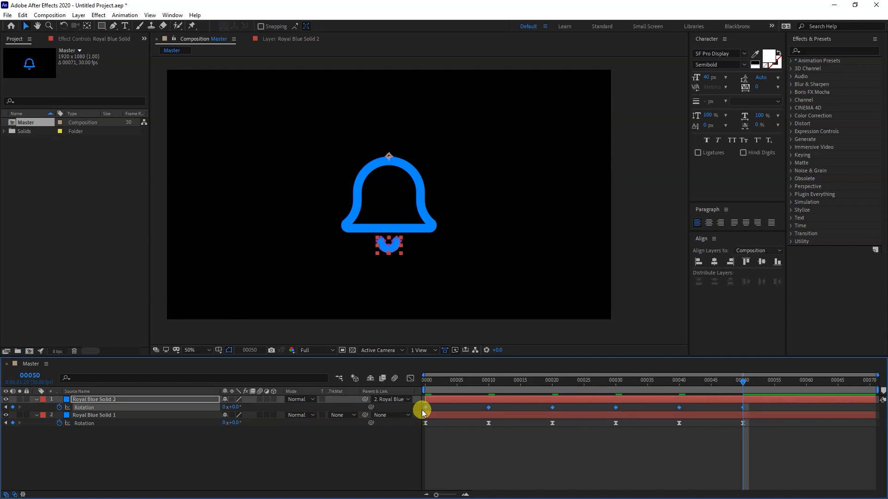
Apply Easy Ease to the clapper's keyframes and scrub through the swing to check it
right_click(426, 407)
mouse_move(464, 399)
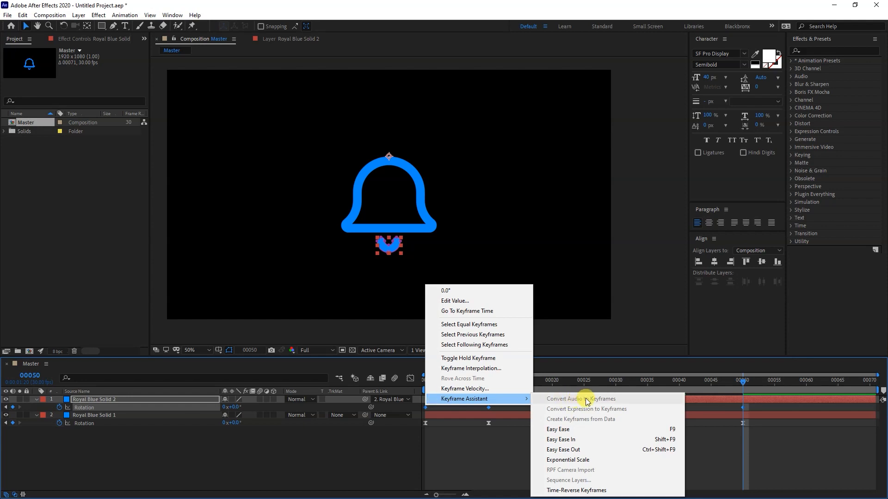
left_click(557, 430)
left_click(624, 451)
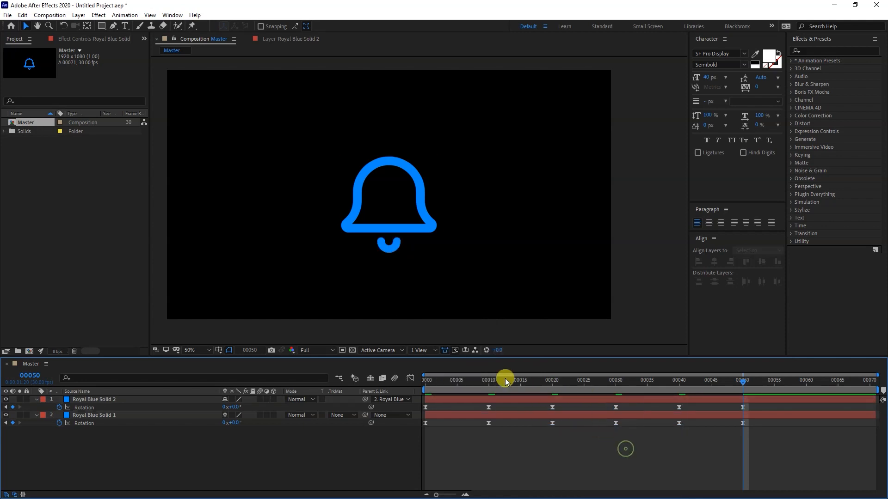
left_click_drag(514, 379, 426, 379)
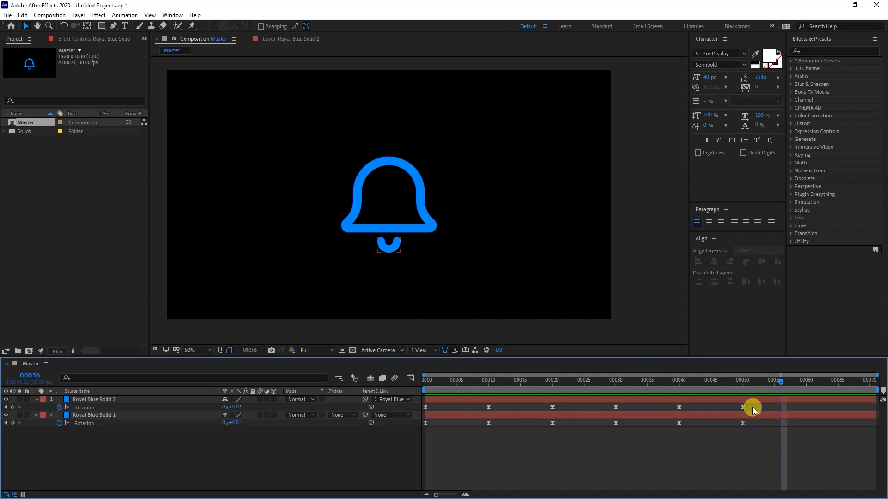
Shift the clapper's keyframes about five frames earlier than the bell's and play from frame 0
left_click_drag(753, 407, 472, 413)
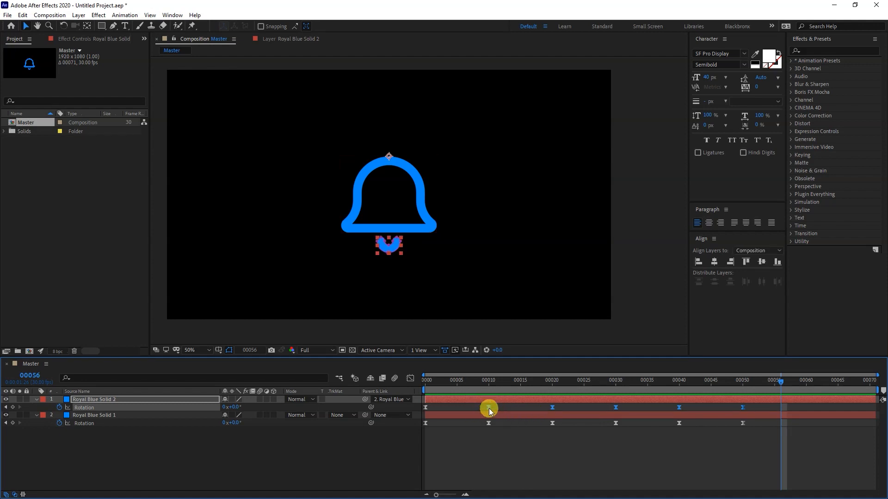
left_click_drag(488, 406, 460, 408)
left_click(426, 382)
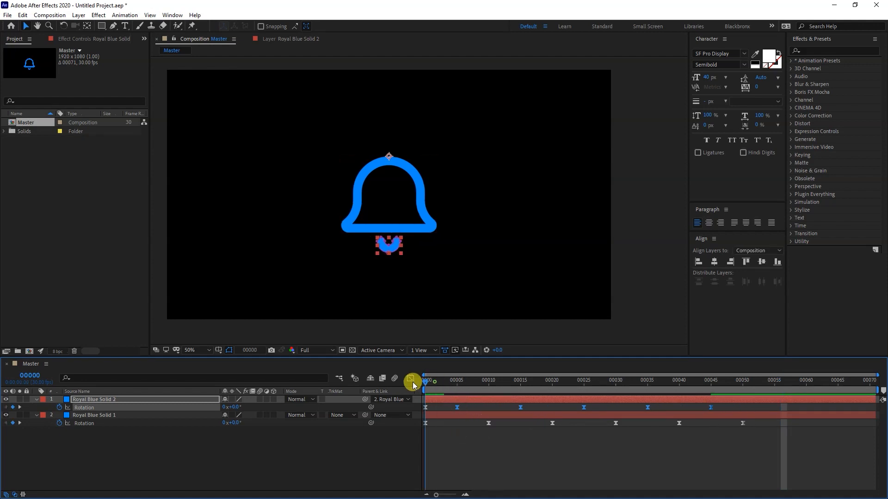
left_click(501, 454)
key("space")
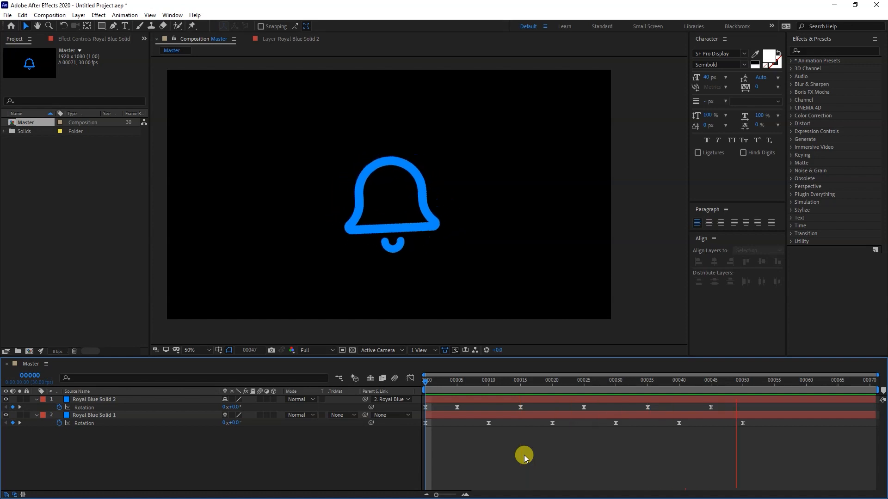
Add a 0° clapper Rotation keyframe at frame 52 so it returns upright, then preview
left_click(710, 380)
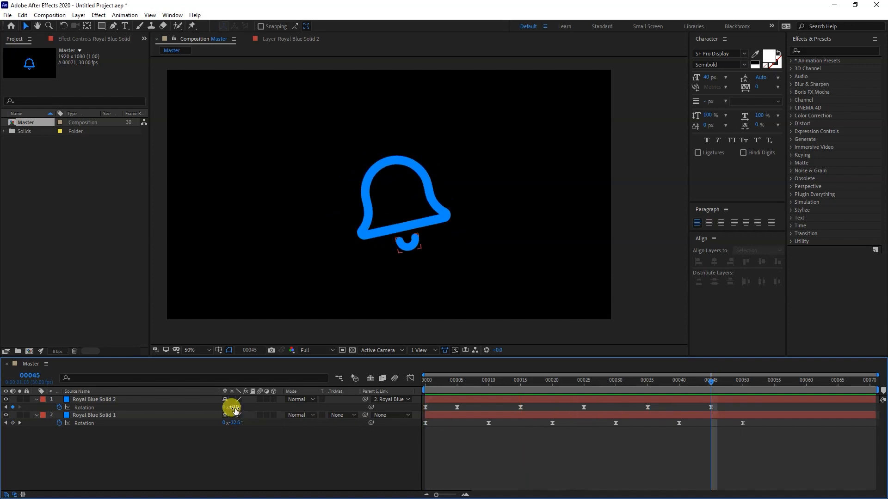
left_click_drag(236, 408, 234, 408)
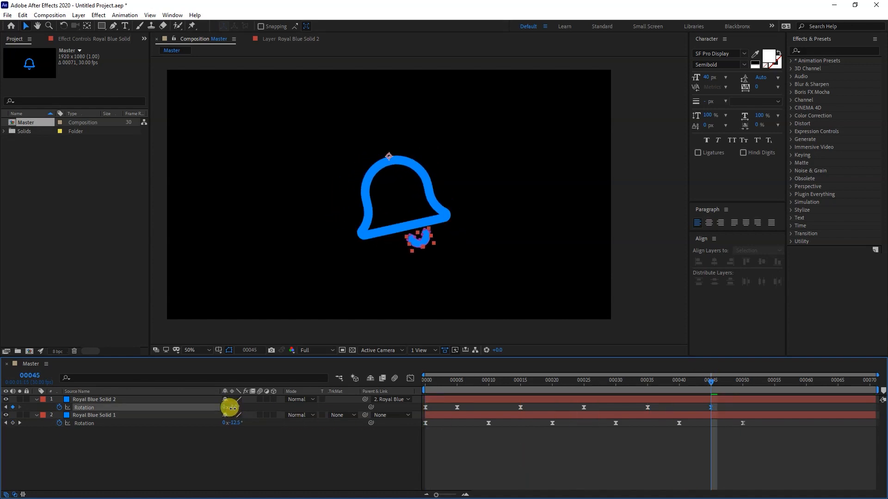
left_click(93, 399)
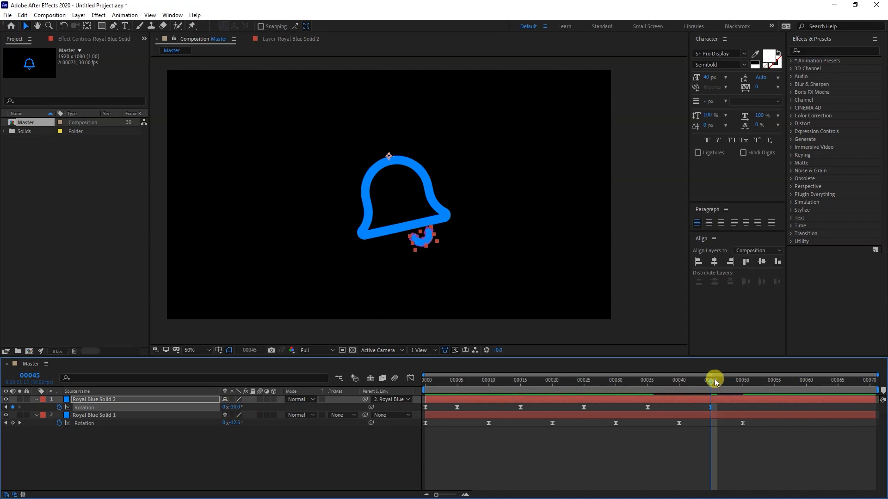
mouse_move(714, 379)
left_mouse_down()
mouse_move(742, 380)
mouse_move(757, 394)
left_mouse_up()
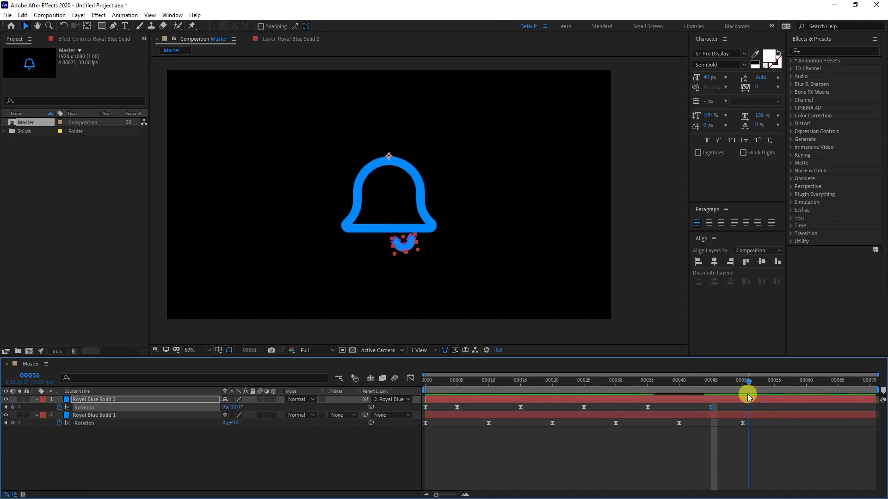
left_click(234, 407)
type("0")
key("Return")
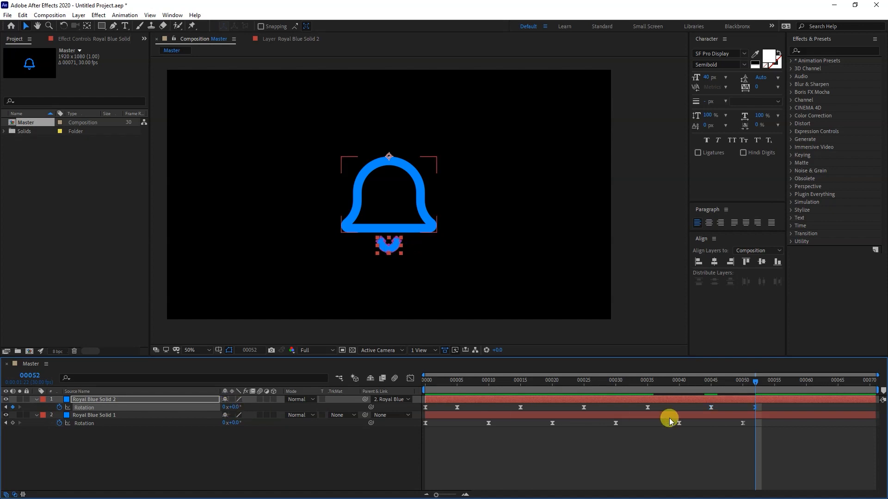
key("space")
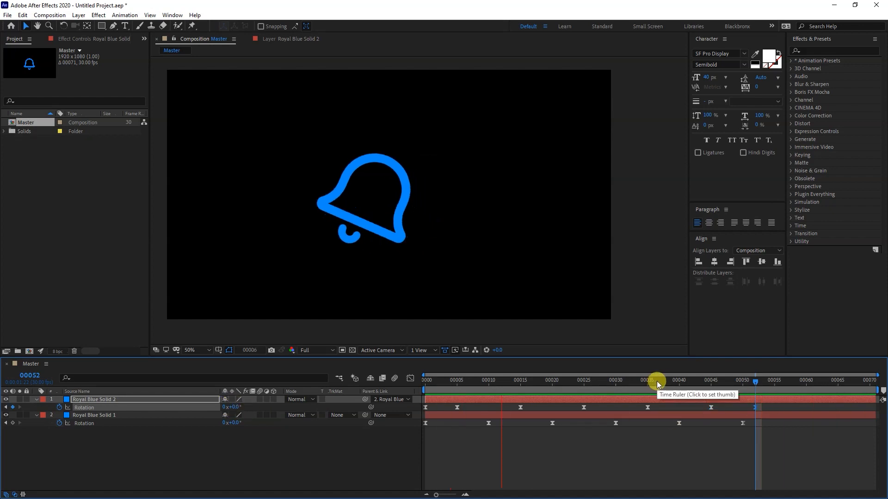